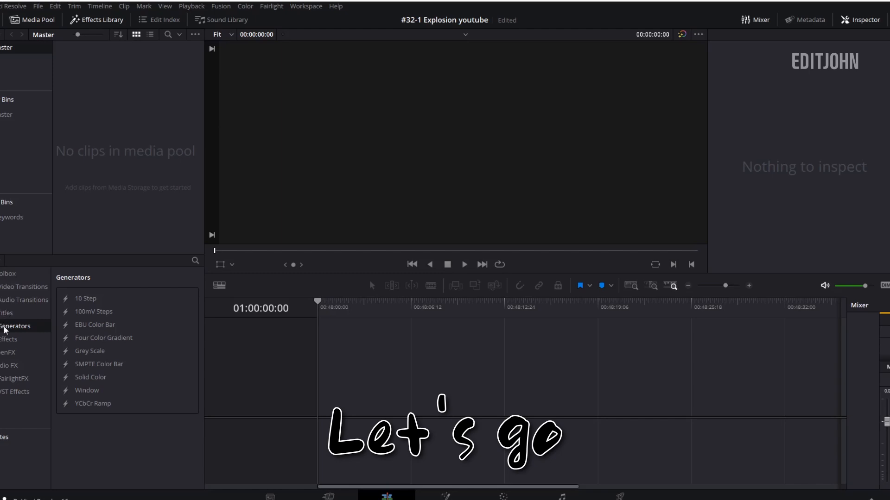
# Place a Fusion Composition on the timeline and set its clip duration to 10 seconds
pyautogui.click(9, 339)
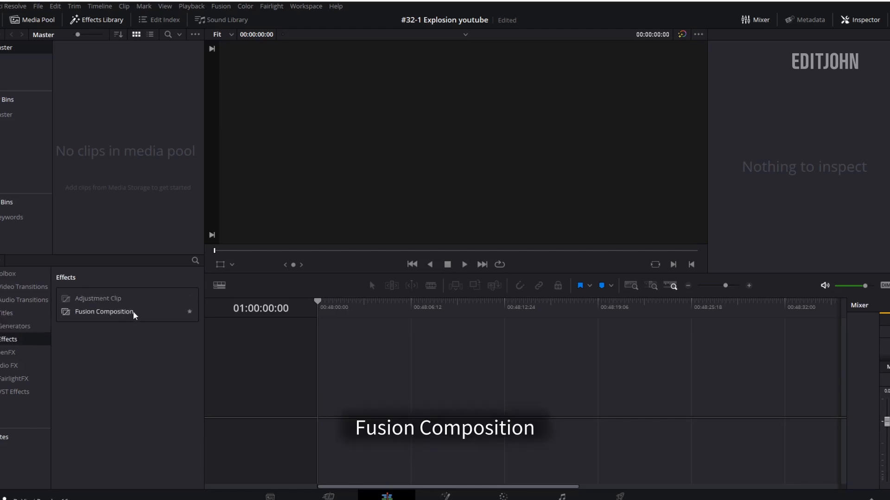
pyautogui.moveTo(134, 312); pyautogui.dragTo(312, 396)
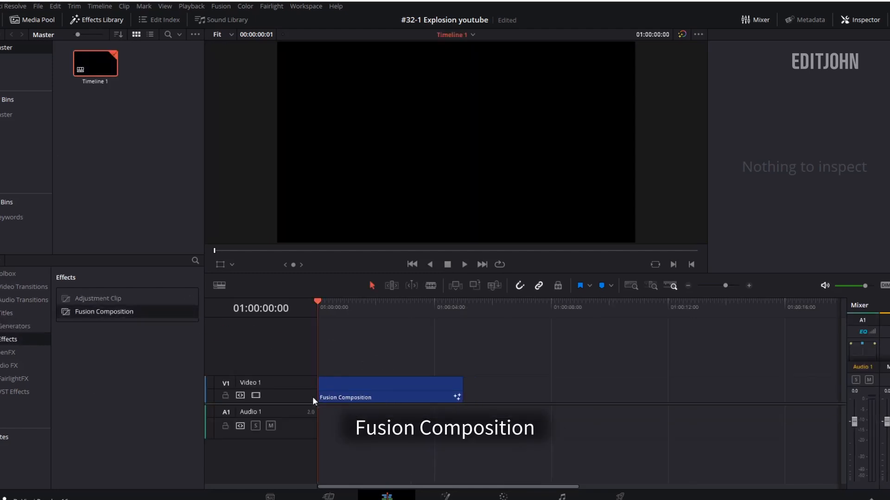
pyautogui.click(347, 383)
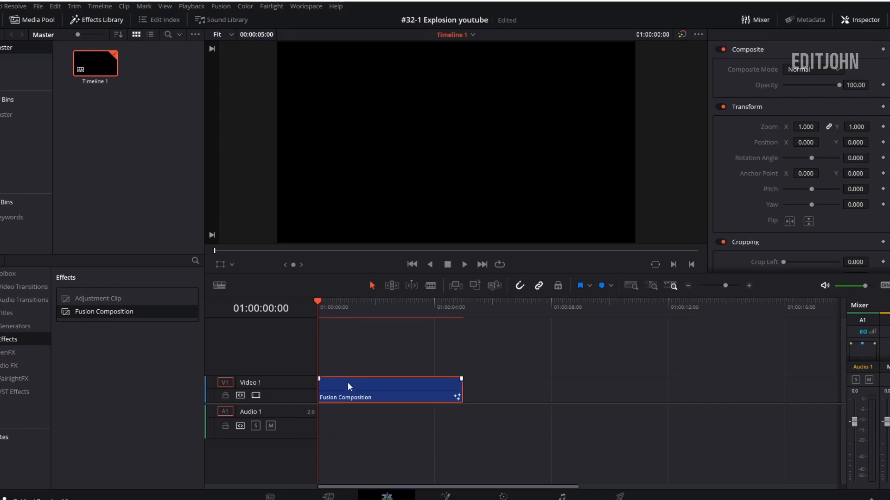
pyautogui.hotkey('ctrl', 'd')
pyautogui.write('10')
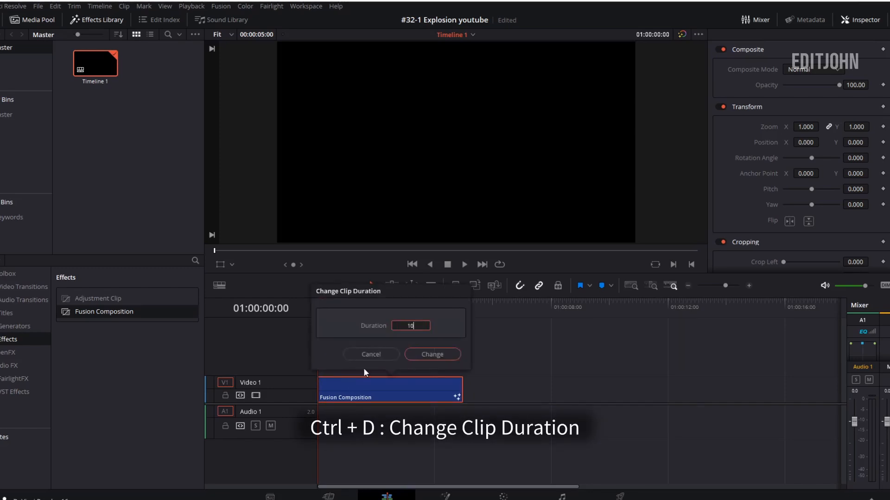
pyautogui.press('Return')
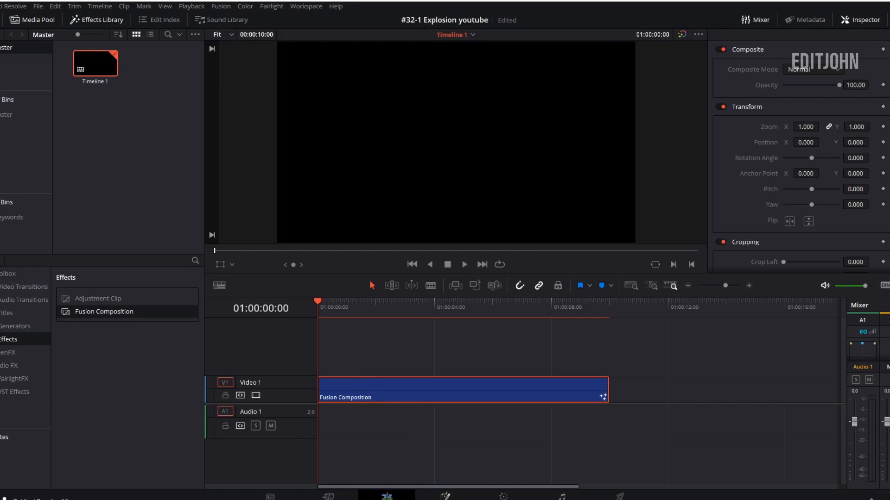
# Switch to the Fusion page and add a Background node masked by an Ellipse node
pyautogui.click(445, 496)
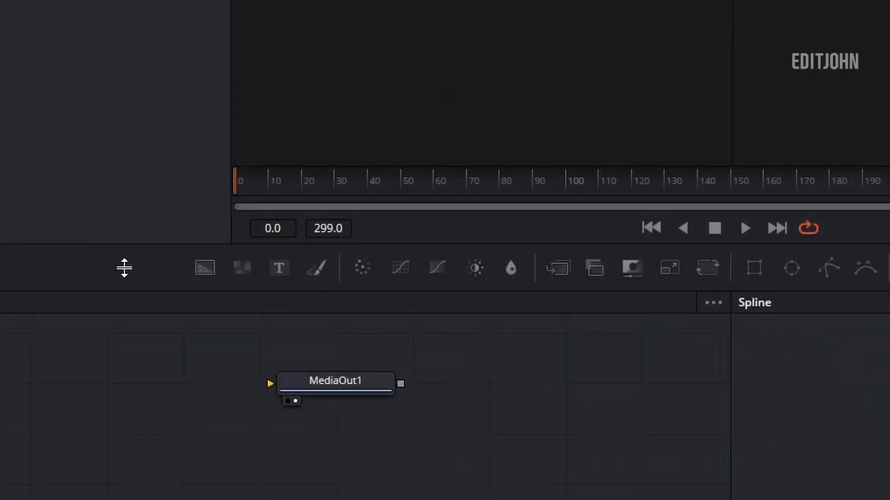
pyautogui.moveTo(203, 266); pyautogui.dragTo(224, 418)
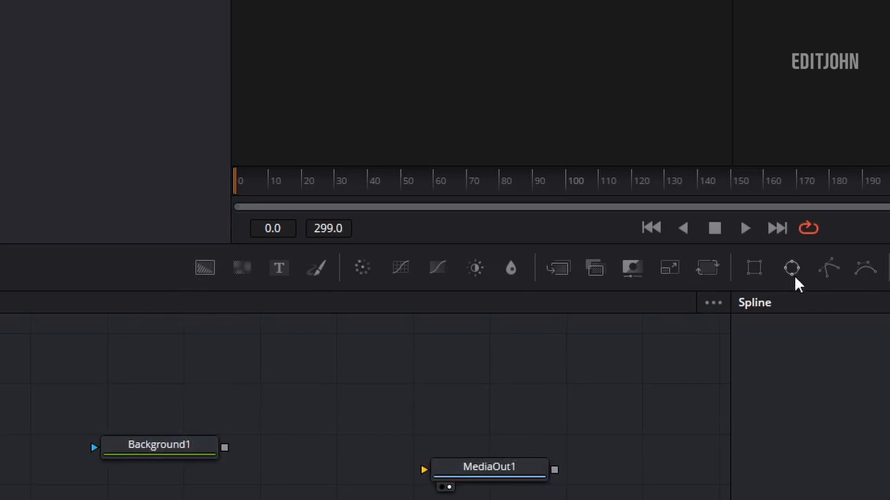
pyautogui.moveTo(794, 263); pyautogui.dragTo(172, 448)
pyautogui.click(172, 448)
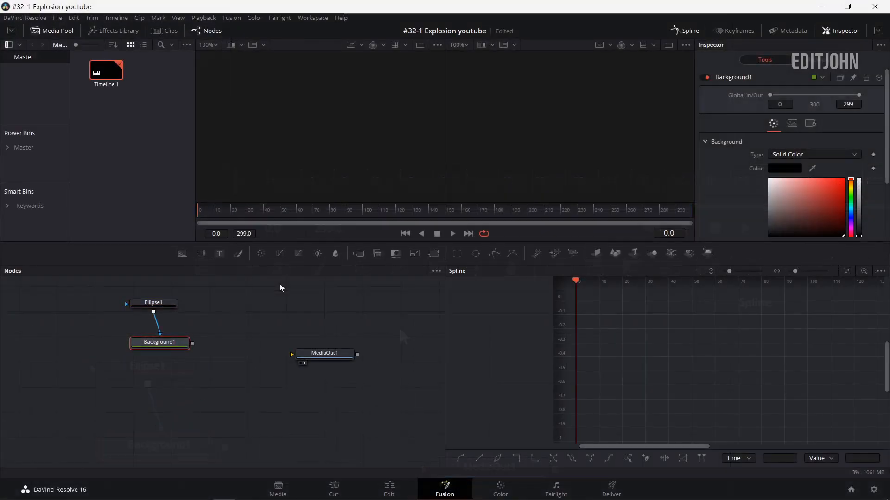
# Display Background1 in the first viewer and Ellipse1 in the second viewer
pyautogui.press('1')
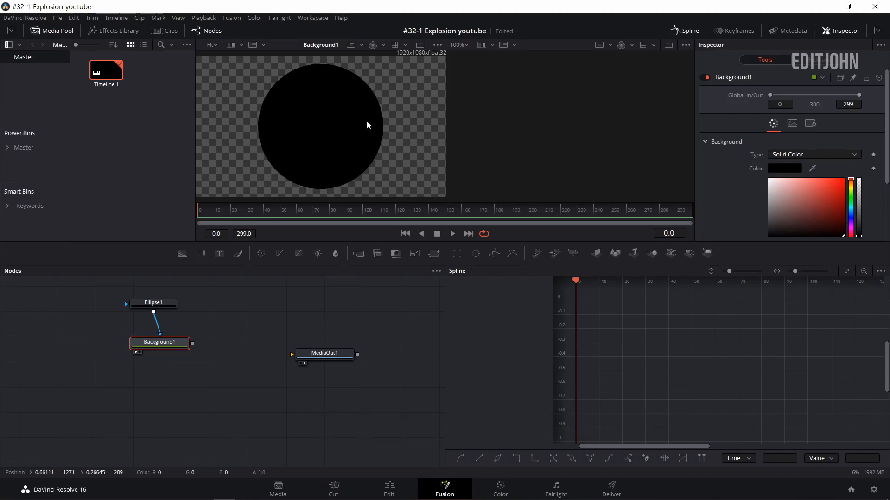
pyautogui.click(158, 306)
pyautogui.press('2')
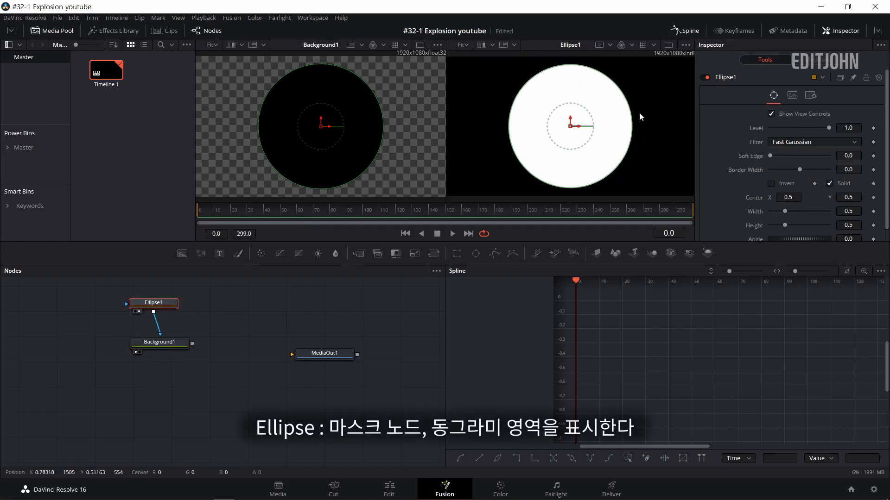
# Disconnect and reconnect the Ellipse1 mask on Background1, and set the background's solid color to white
pyautogui.click(160, 331)
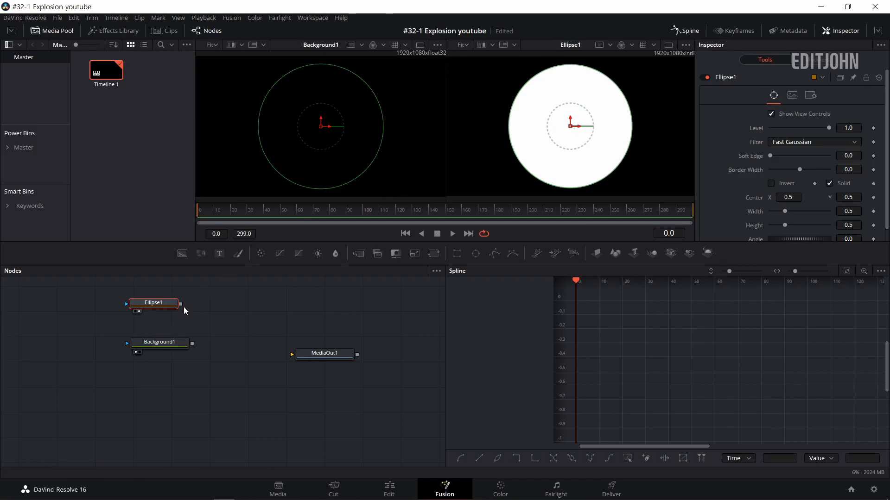
pyautogui.moveTo(181, 304); pyautogui.dragTo(170, 348)
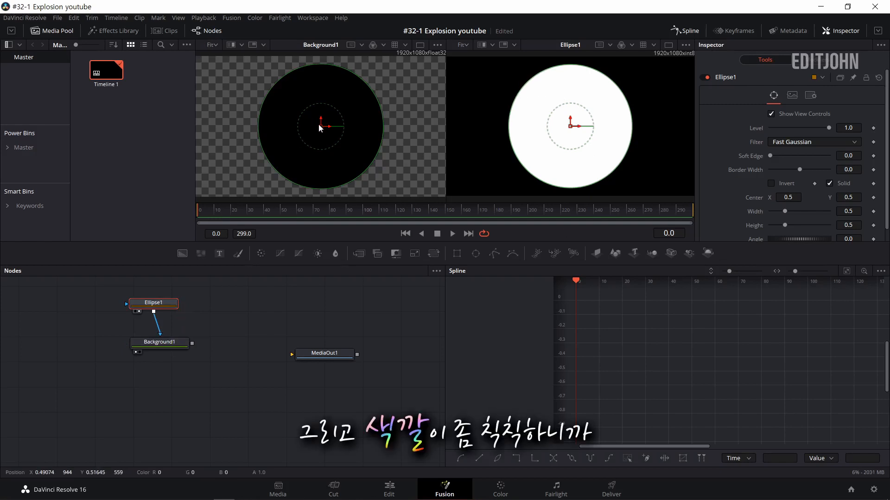
pyautogui.click(165, 346)
pyautogui.moveTo(796, 204); pyautogui.dragTo(732, 160)
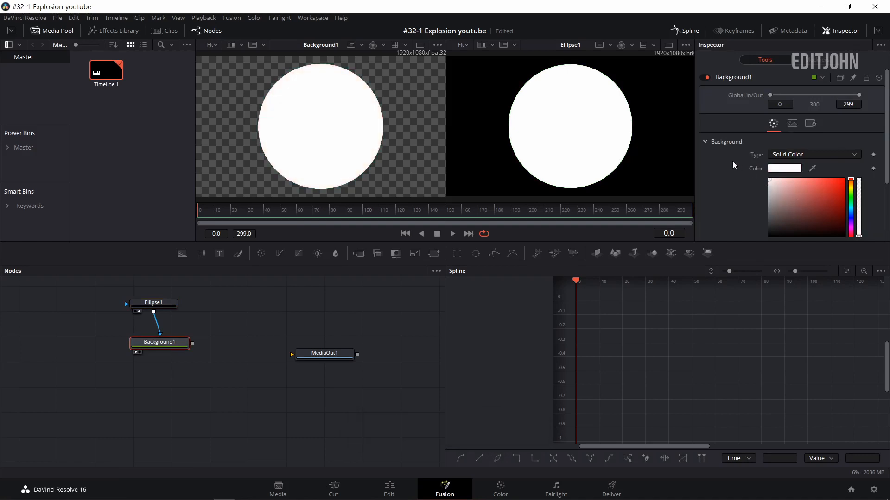
# Resize the Ellipse1 mask freehand to about 0.307 wide and 0.369 high
pyautogui.click(149, 305)
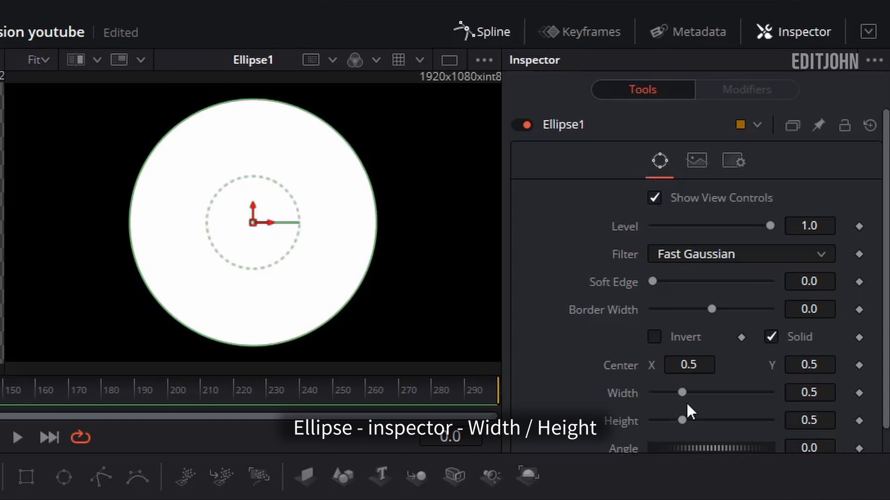
pyautogui.moveTo(680, 393); pyautogui.dragTo(677, 412)
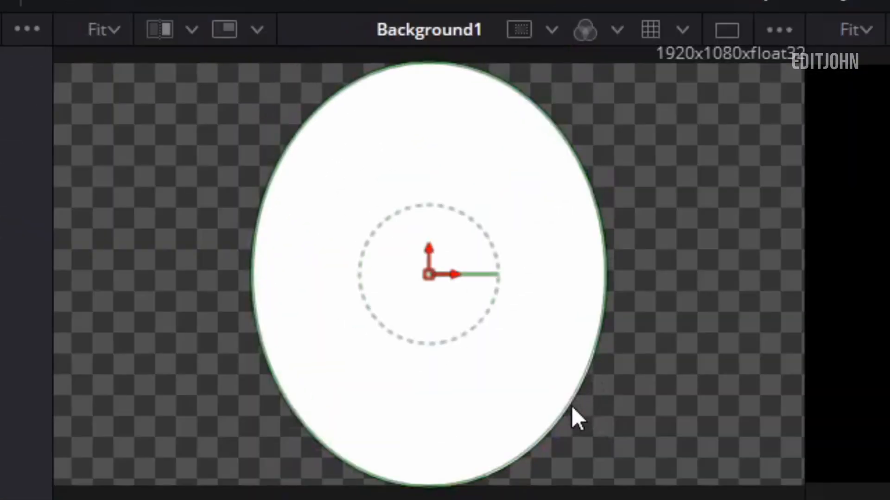
pyautogui.moveTo(571, 405); pyautogui.dragTo(536, 337)
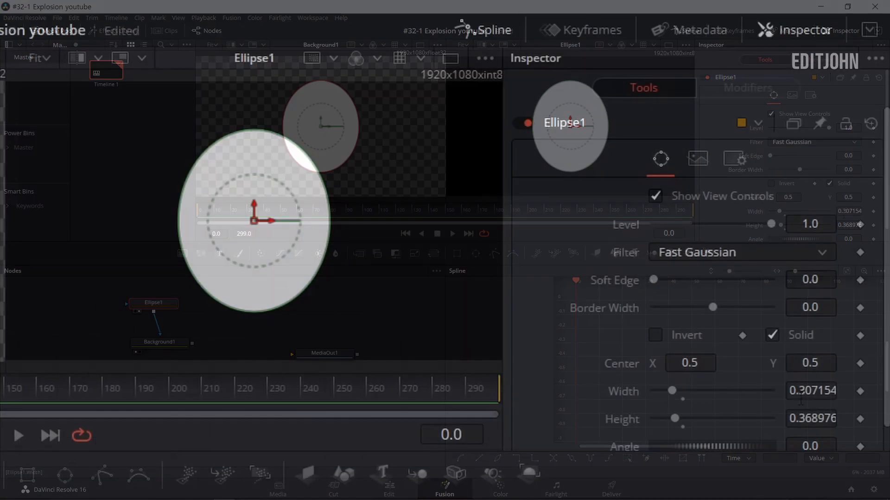
# Set the Ellipse1 mask's width and height to 0.5 each
pyautogui.click(849, 209)
pyautogui.write('0.')
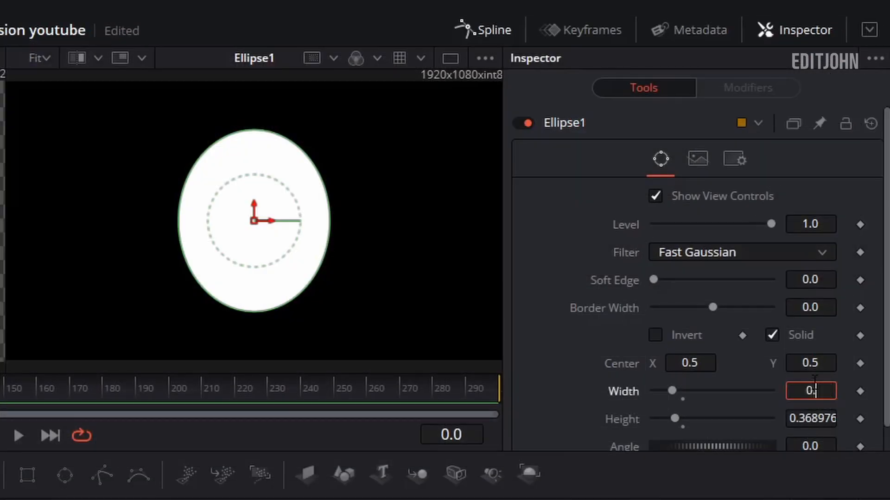
pyautogui.write('5')
pyautogui.press('Tab')
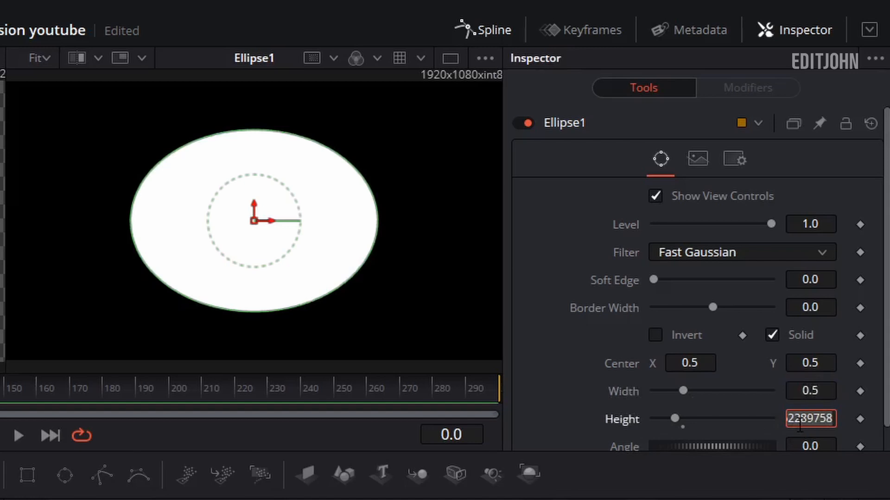
pyautogui.write('0.5')
pyautogui.press('Tab')
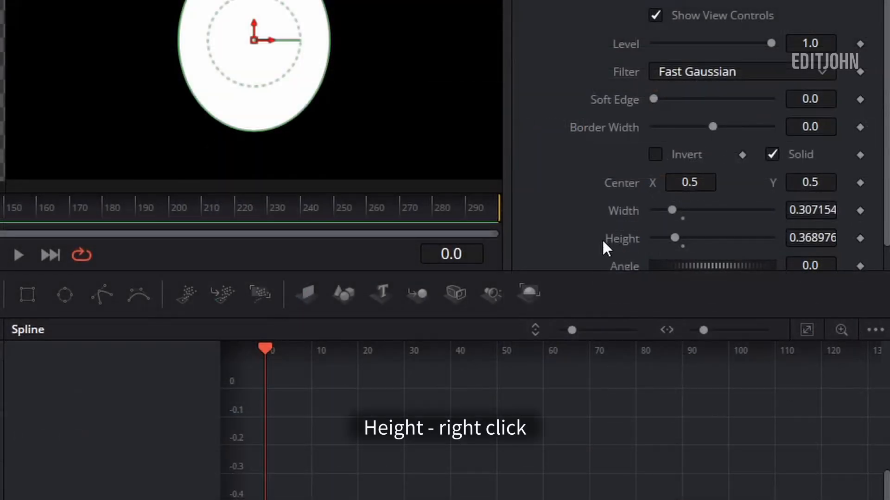
# Add an expression to Ellipse1's height that links it to Width, and test the link by varying the width
pyautogui.rightClick(602, 240)
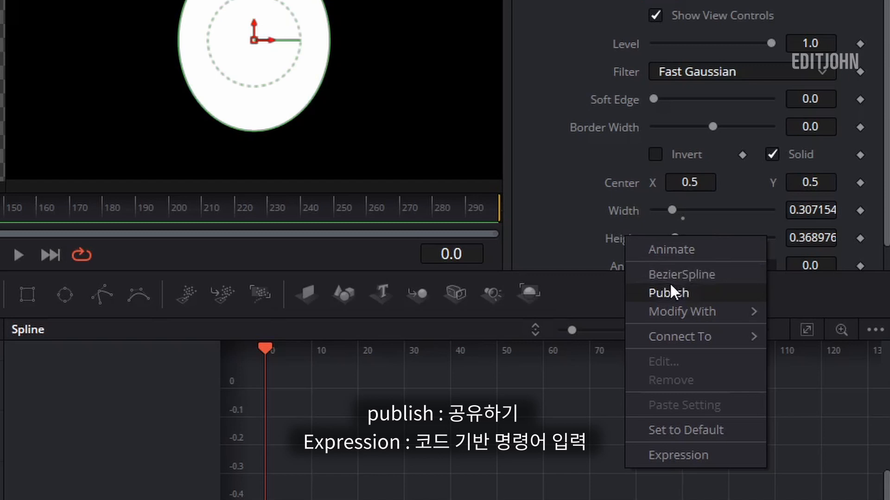
pyautogui.click(685, 459)
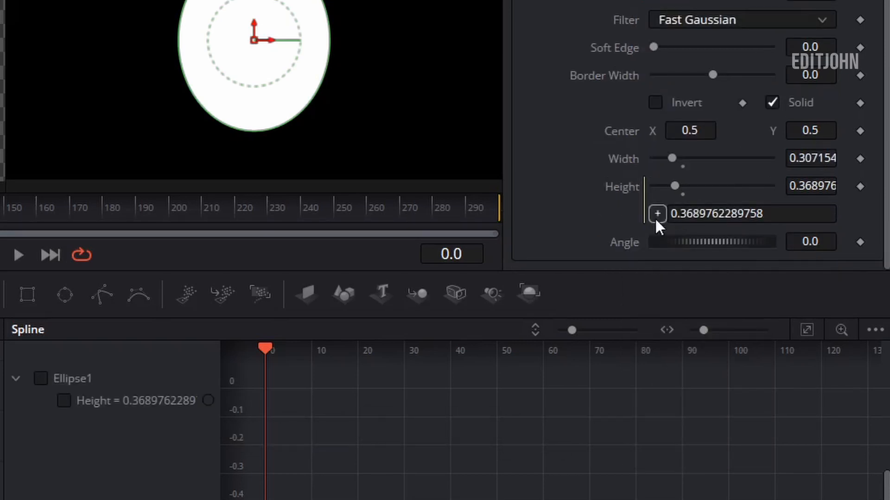
pyautogui.moveTo(660, 212); pyautogui.dragTo(621, 157)
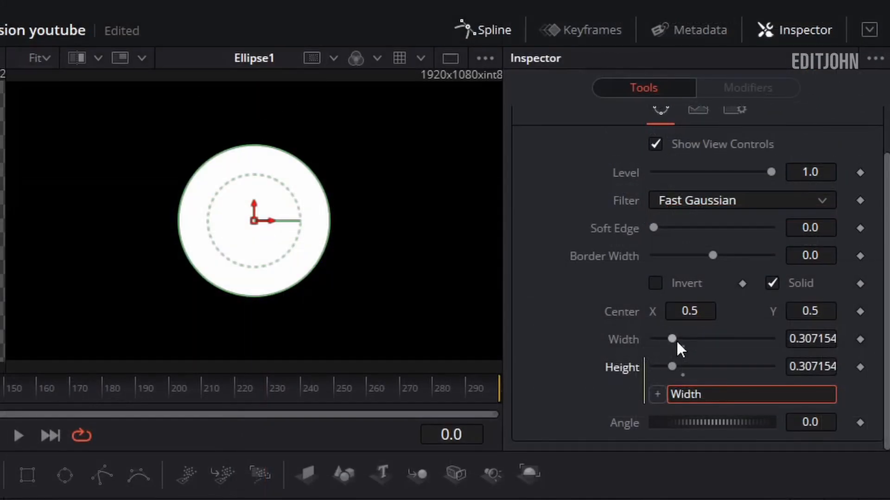
pyautogui.moveTo(672, 158); pyautogui.dragTo(688, 157)
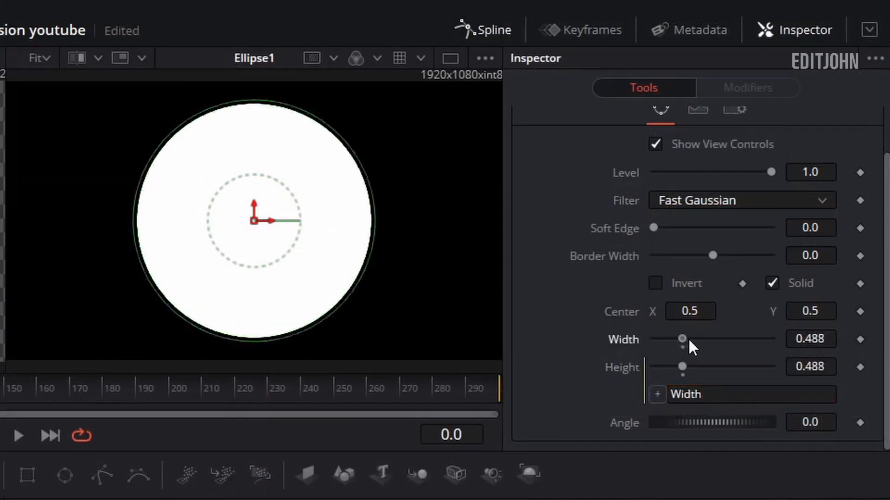
pyautogui.moveTo(689, 340)
pyautogui.mouseDown()
pyautogui.moveTo(724, 336)
pyautogui.moveTo(685, 339)
pyautogui.mouseUp()
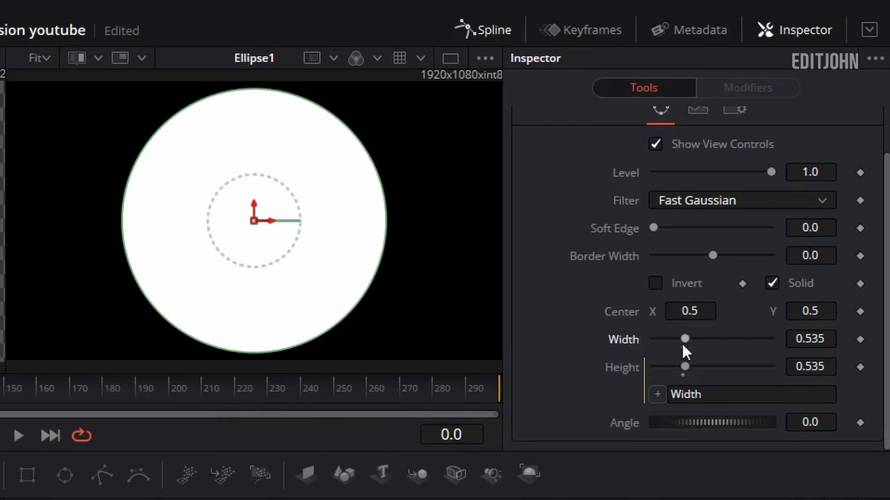
# Set Ellipse1's width to 0 and keyframe it at frame 0
pyautogui.click(817, 339)
pyautogui.write('0')
pyautogui.press('Tab')
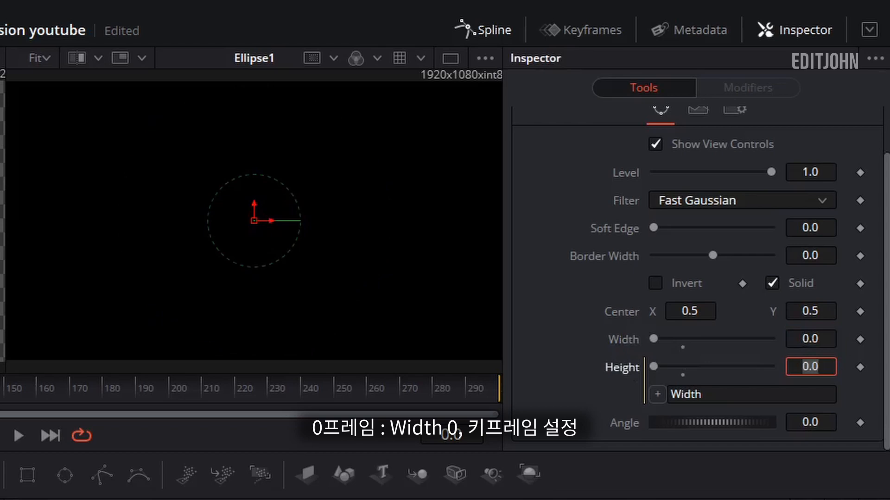
pyautogui.click(860, 339)
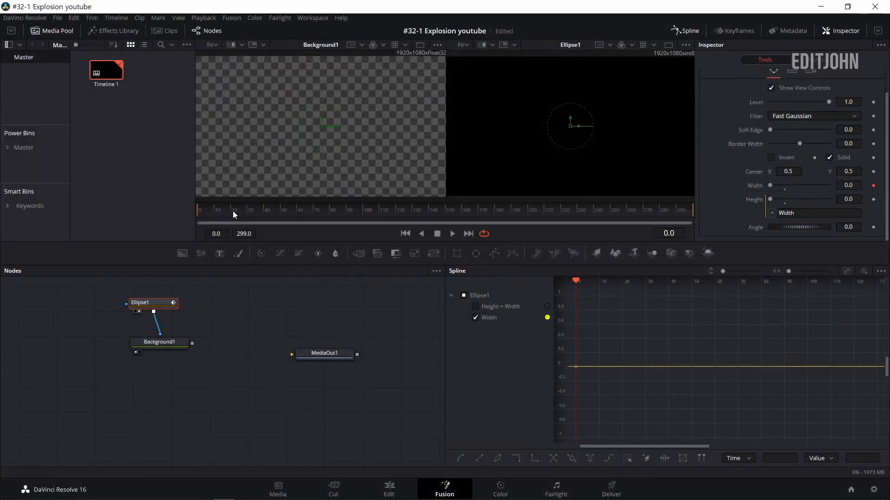
# Move to frame 15 and keyframe Ellipse1's width there at about 0.189
pyautogui.click(249, 210)
pyautogui.moveTo(229, 207); pyautogui.dragTo(221, 210)
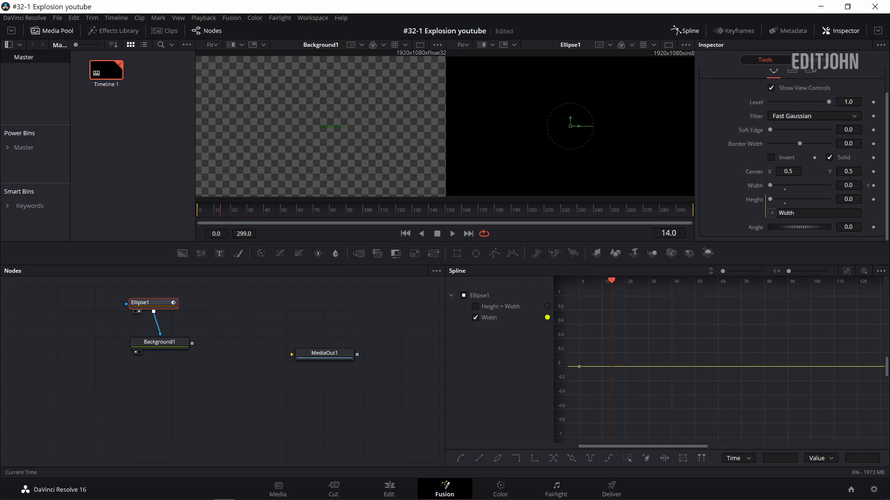
pyautogui.click(669, 233)
pyautogui.write('15')
pyautogui.press('Return')
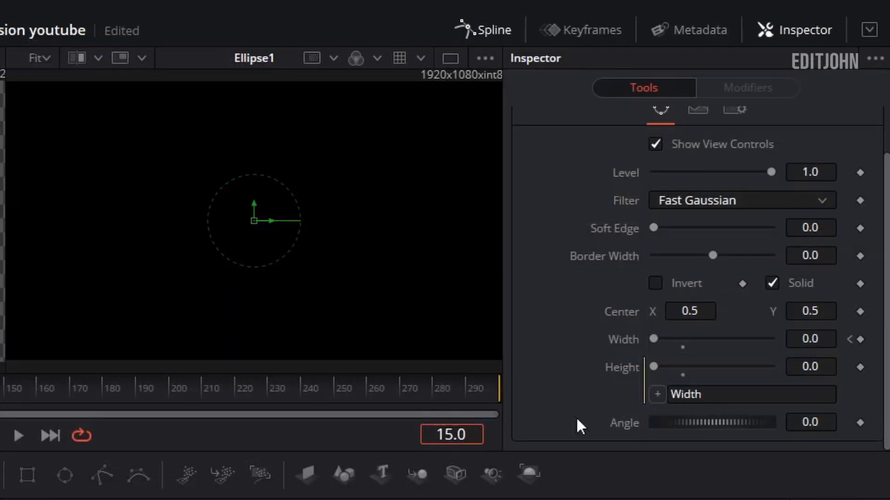
pyautogui.click(859, 340)
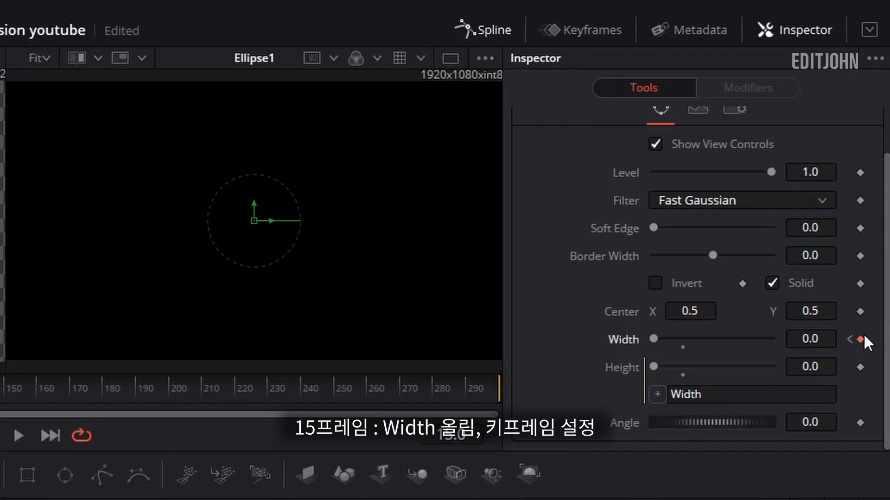
pyautogui.moveTo(655, 343); pyautogui.dragTo(666, 340)
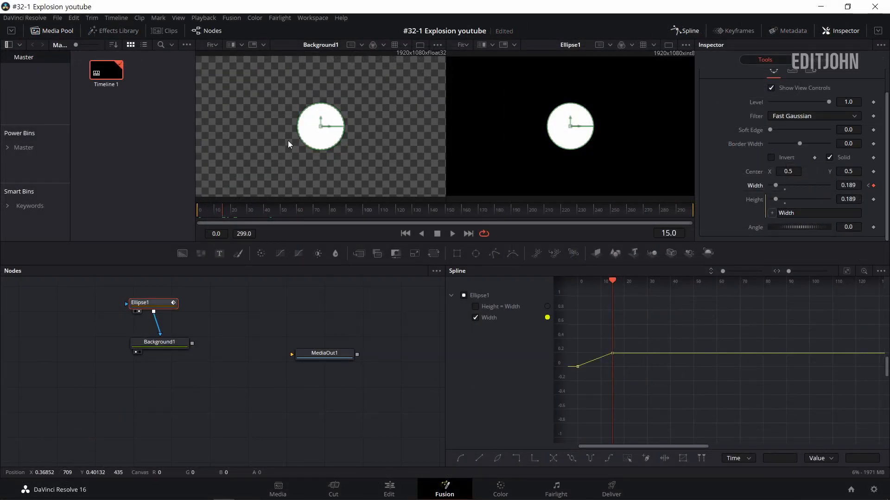
# Play back the circle's growth animation from the first frame
pyautogui.click(205, 210)
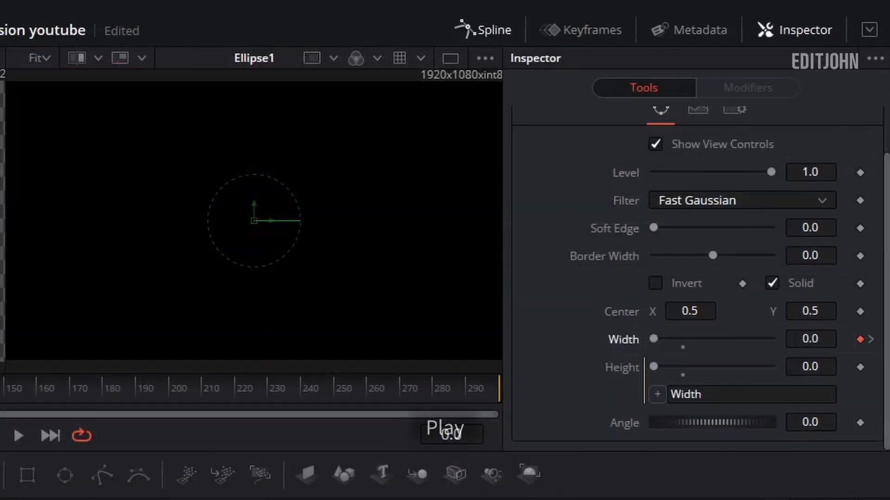
pyautogui.press('space')
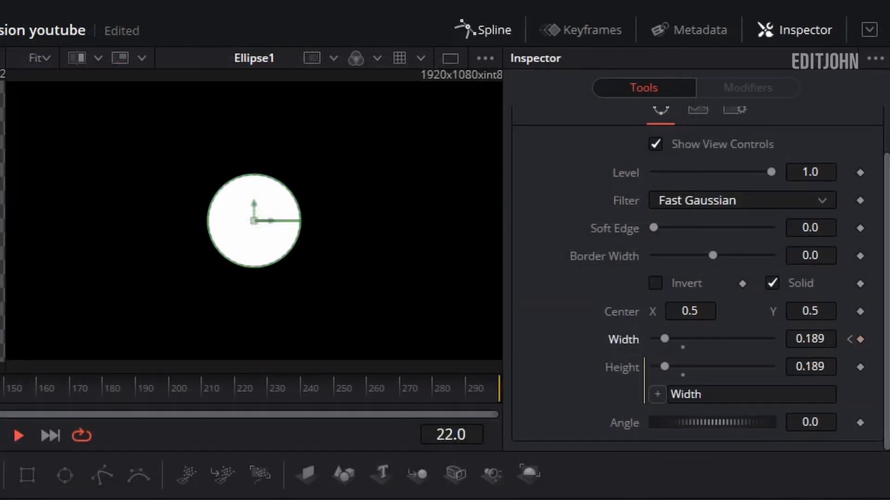
pyautogui.press('space')
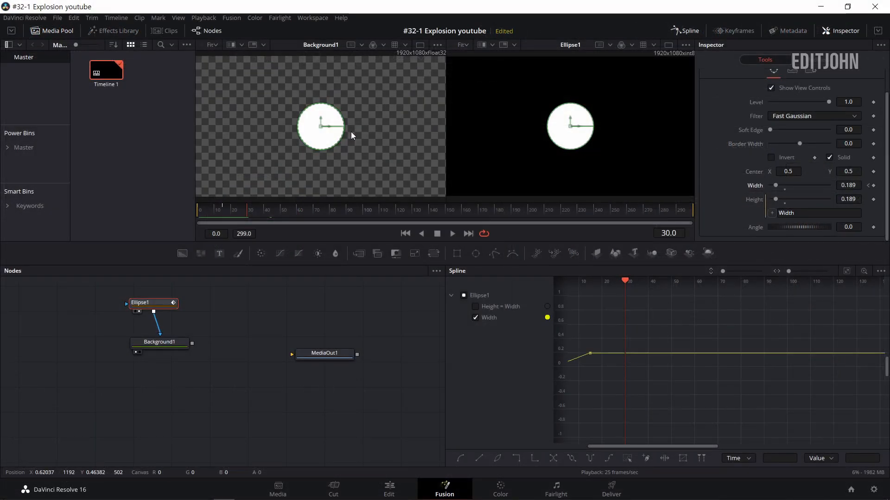
# Select all keyframes of Ellipse1's Width curve and flatten them to ease the growth in and out
pyautogui.click(548, 298)
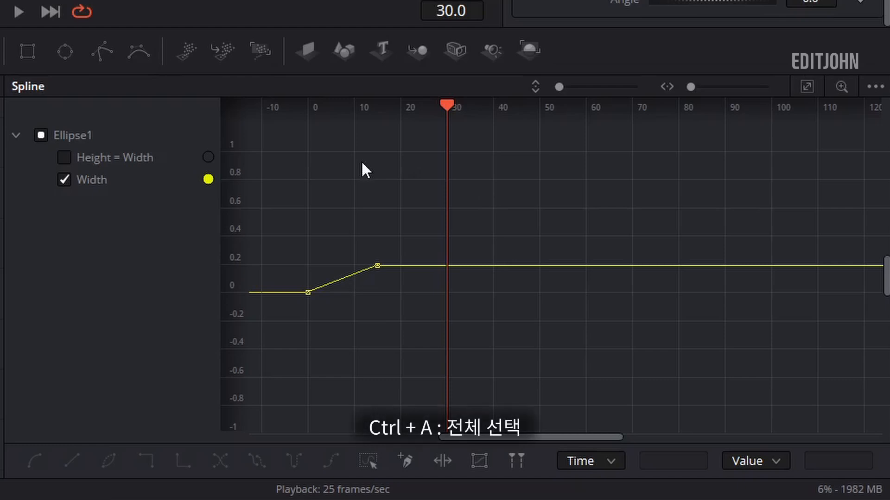
pyautogui.hotkey('ctrl', 'a')
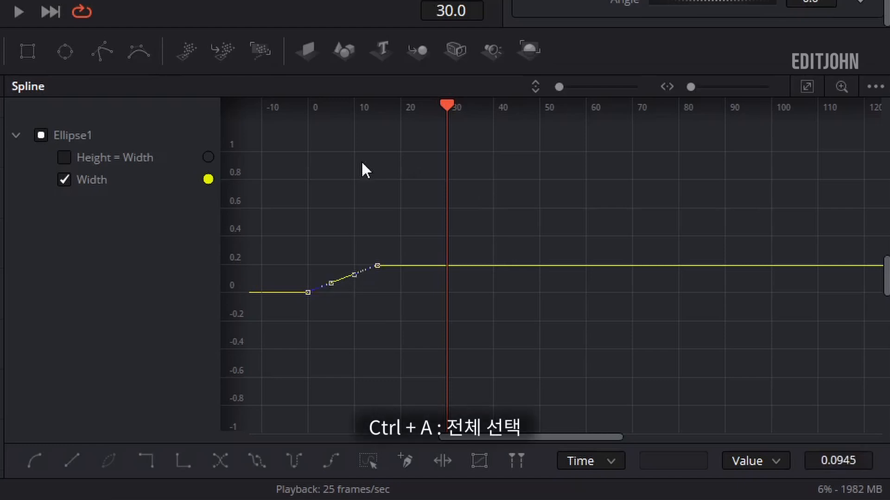
pyautogui.press('f')
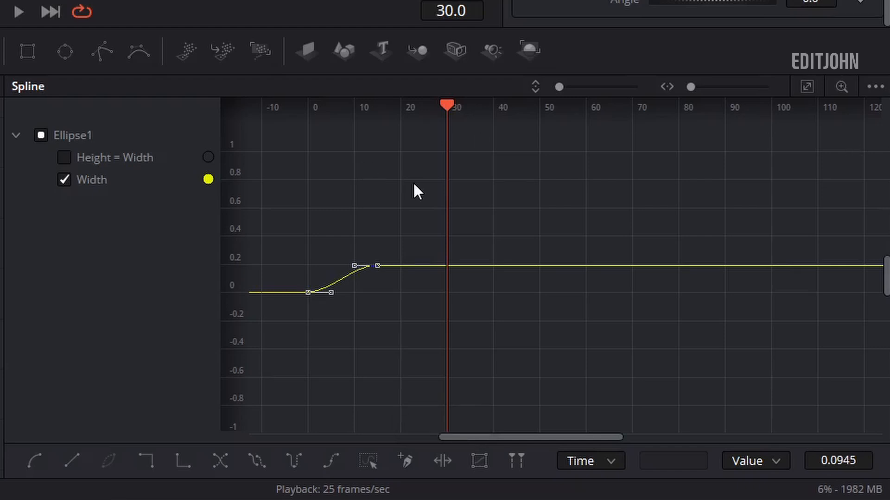
# Move to frame 15 and extend the first Width keyframe's handle horizontally to frame 15 for a slow-to-fast curve
pyautogui.click(806, 86)
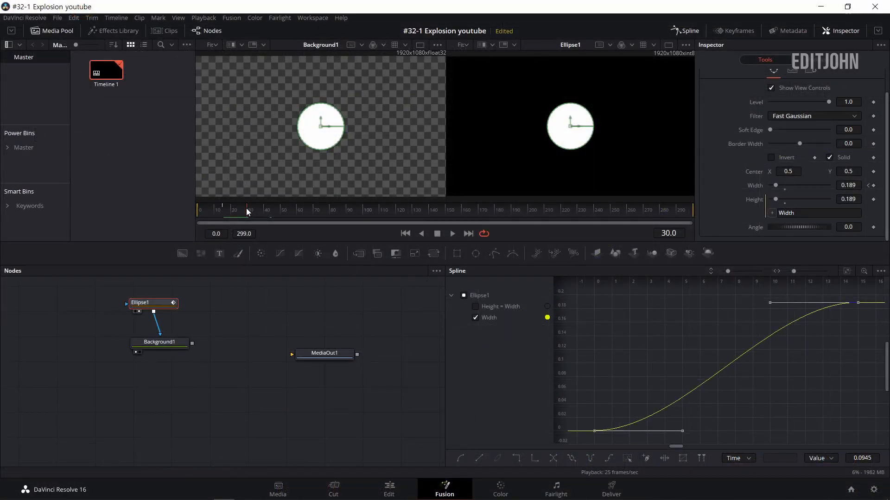
pyautogui.moveTo(247, 212); pyautogui.dragTo(223, 212)
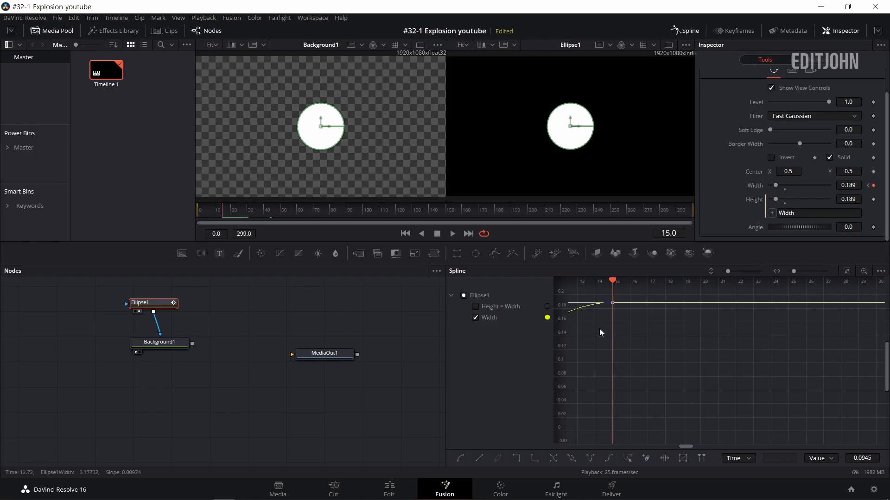
pyautogui.moveTo(640, 354); pyautogui.dragTo(746, 357)
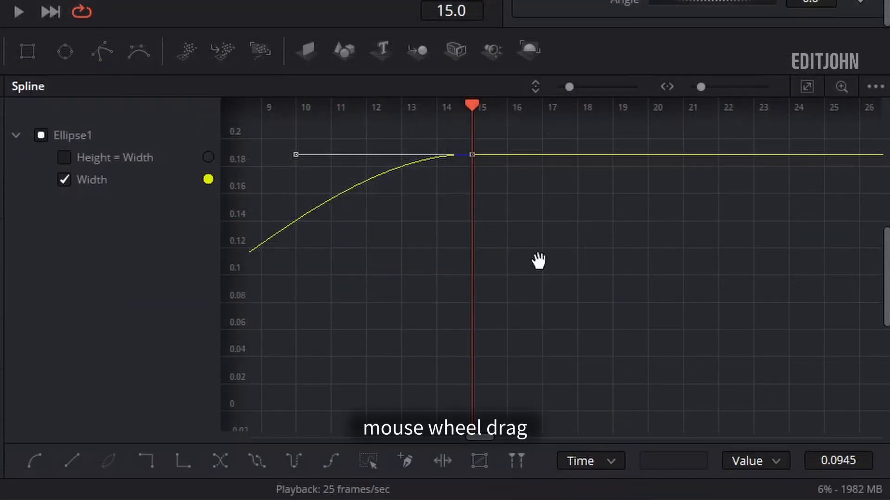
pyautogui.moveTo(538, 259); pyautogui.dragTo(828, 245)
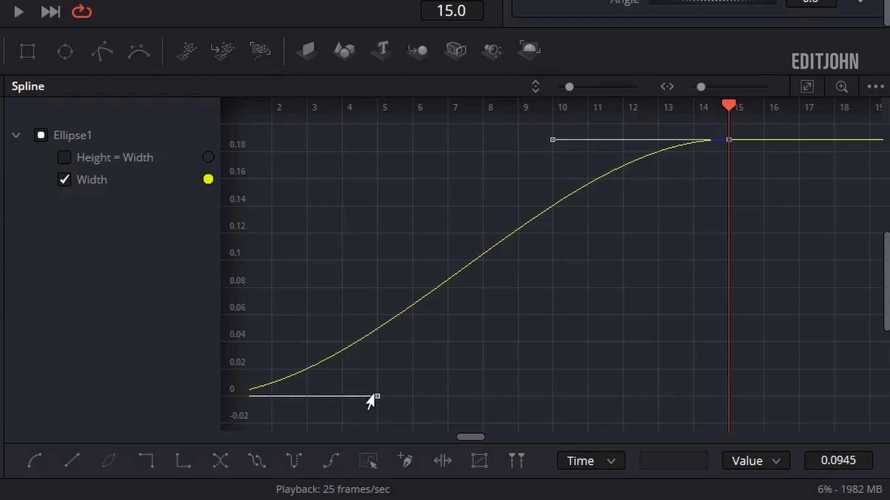
pyautogui.moveTo(374, 395); pyautogui.dragTo(720, 402)
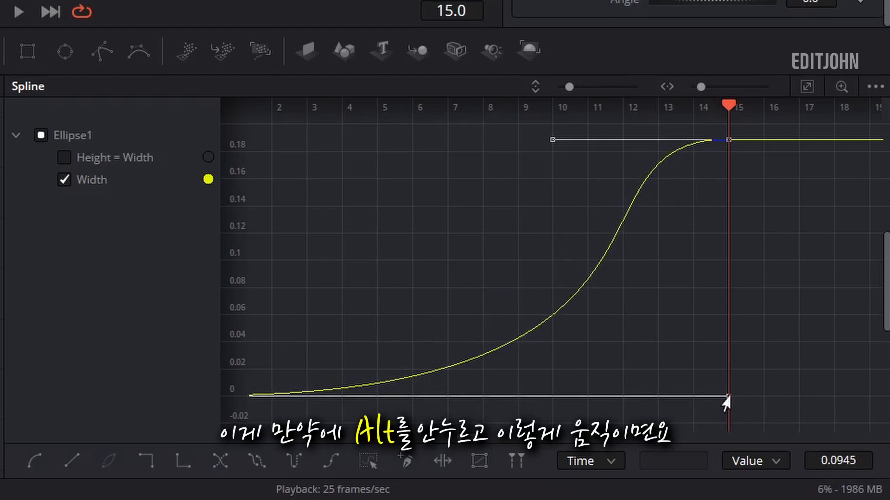
# Try moving the first Width keyframe's handle off the horizontal, and undo these handle moves
pyautogui.moveTo(724, 397); pyautogui.dragTo(623, 366)
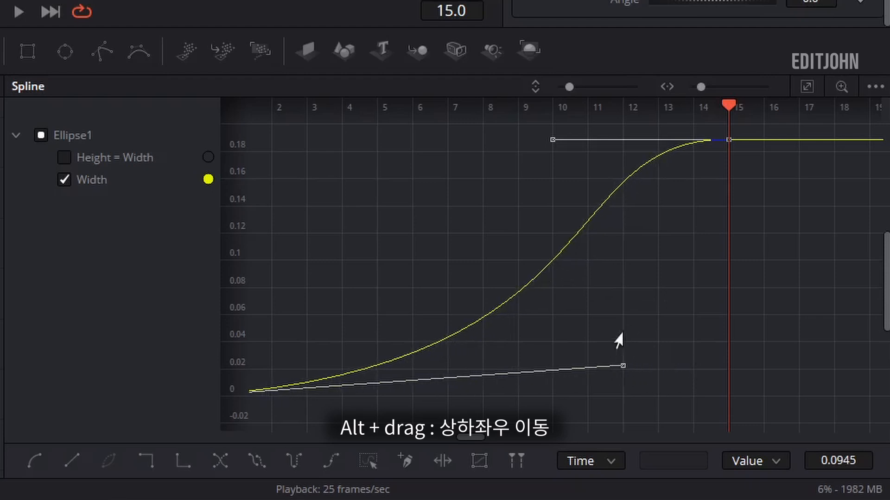
pyautogui.moveTo(616, 333)
pyautogui.mouseDown()
pyautogui.moveTo(618, 371)
pyautogui.moveTo(607, 319)
pyautogui.moveTo(625, 345)
pyautogui.mouseUp()
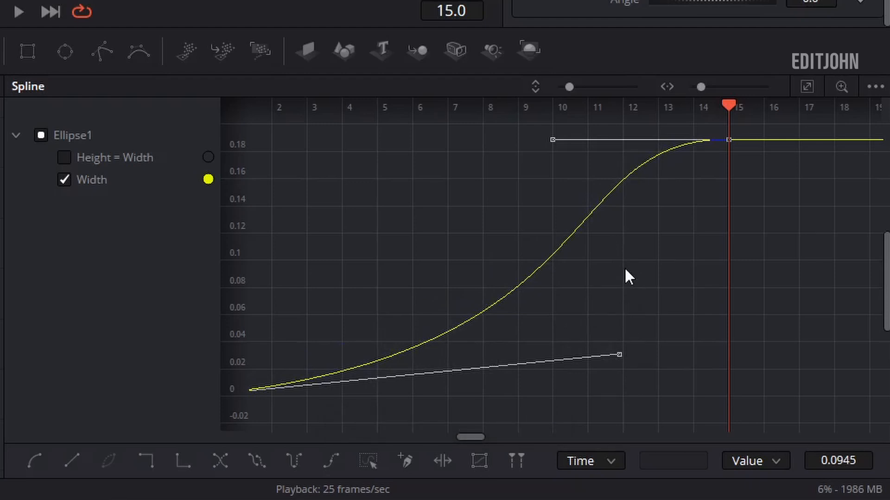
pyautogui.hotkey('ctrl', 'z')
pyautogui.hotkey('ctrl', 'z')
pyautogui.hotkey('ctrl', 'z')
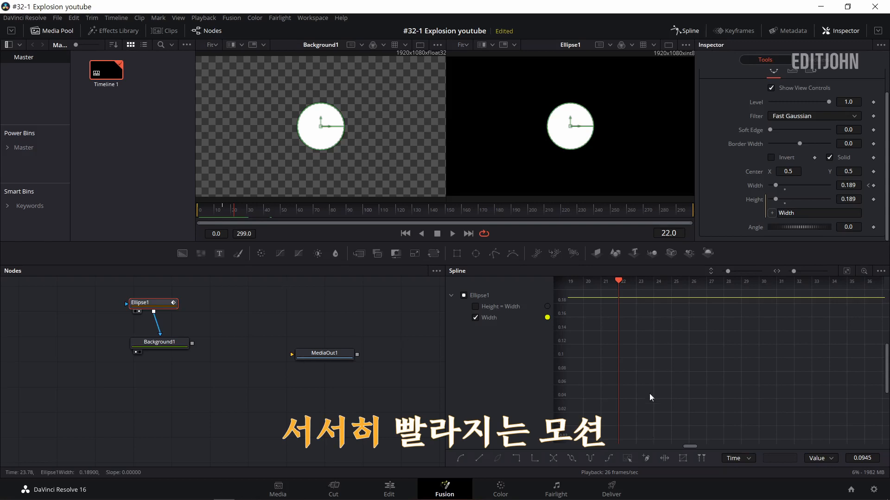
pyautogui.moveTo(649, 393); pyautogui.dragTo(790, 358)
pyautogui.moveTo(711, 371); pyautogui.dragTo(798, 403)
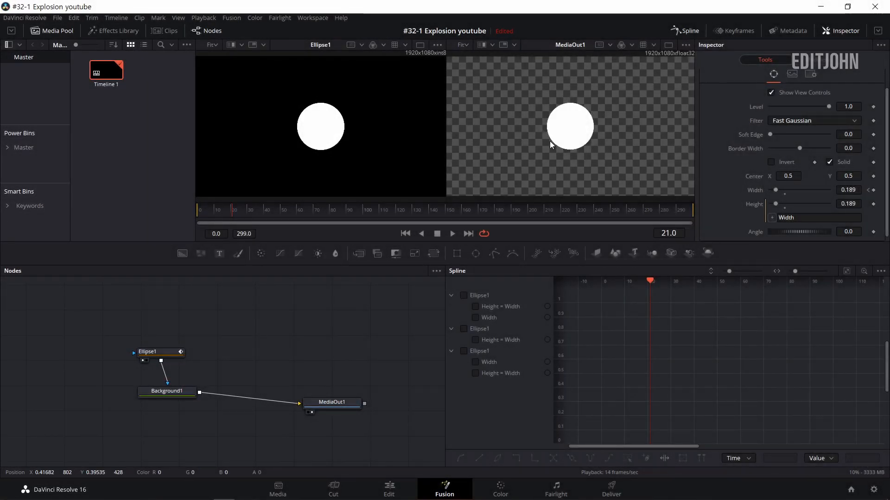
# Duplicate Ellipse1 as a separate node above it and connect the copy's output to Ellipse1's mask input
pyautogui.click(157, 353)
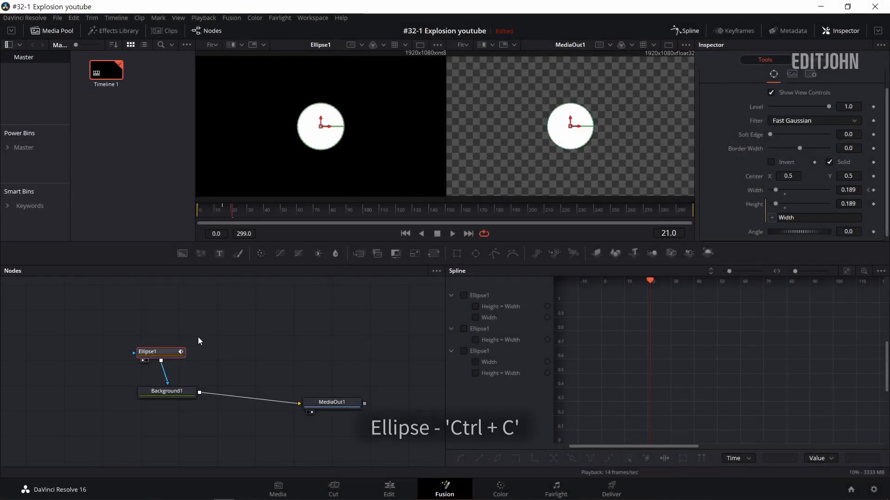
pyautogui.click(166, 324)
pyautogui.hotkey('ctrl', 'v')
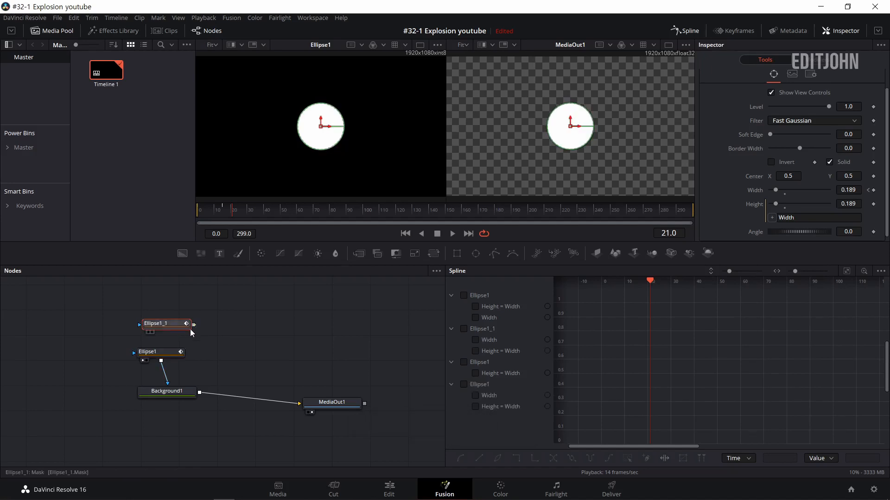
pyautogui.moveTo(191, 330); pyautogui.dragTo(162, 351)
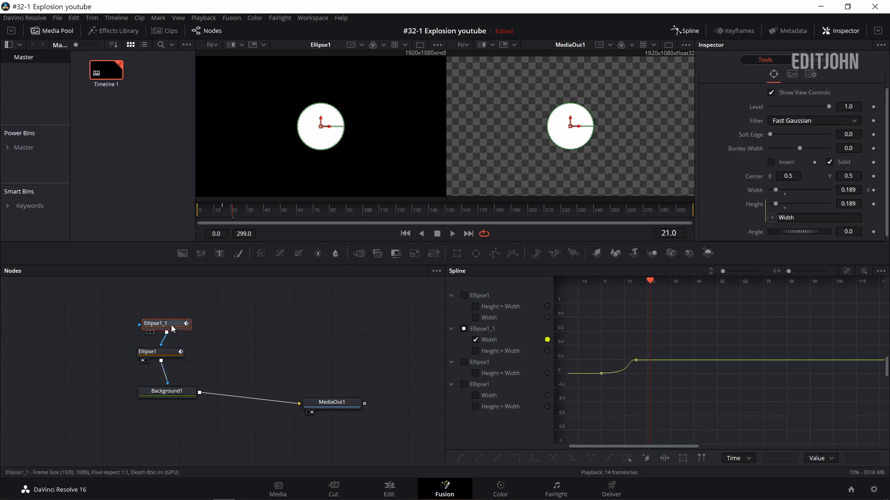
# Try offsetting Ellipse1_1 to a Center X of 0.42 to reveal both circles, and undo the offset
pyautogui.click(168, 351)
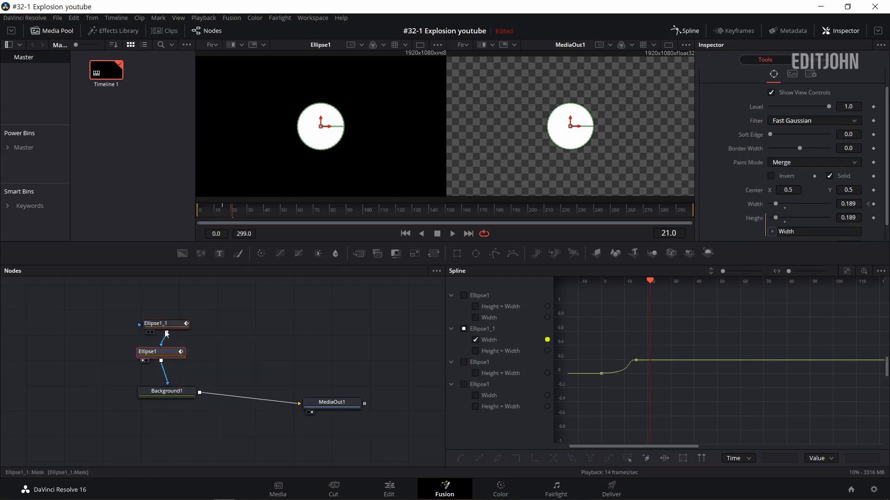
pyautogui.click(175, 325)
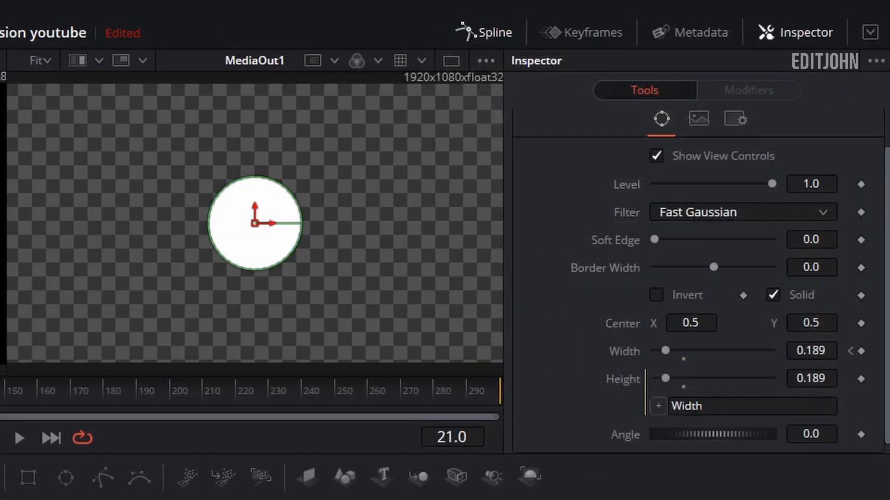
pyautogui.moveTo(704, 319); pyautogui.dragTo(288, 226)
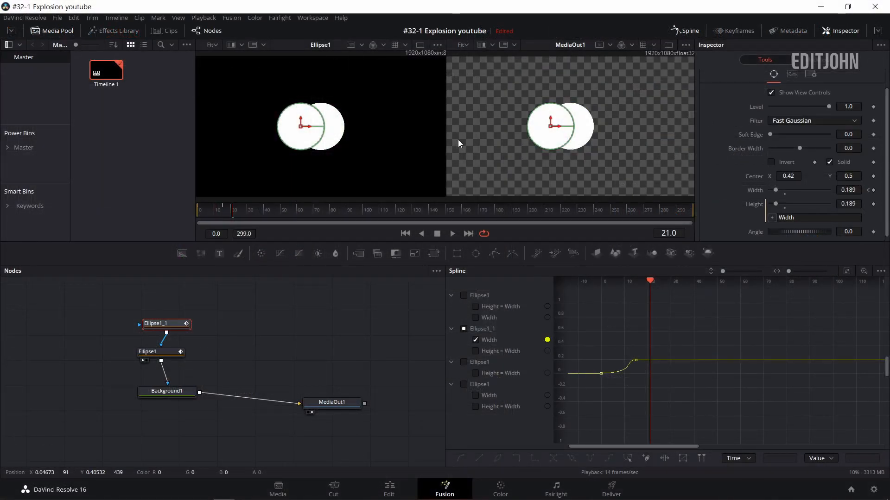
pyautogui.hotkey('ctrl', 'z')
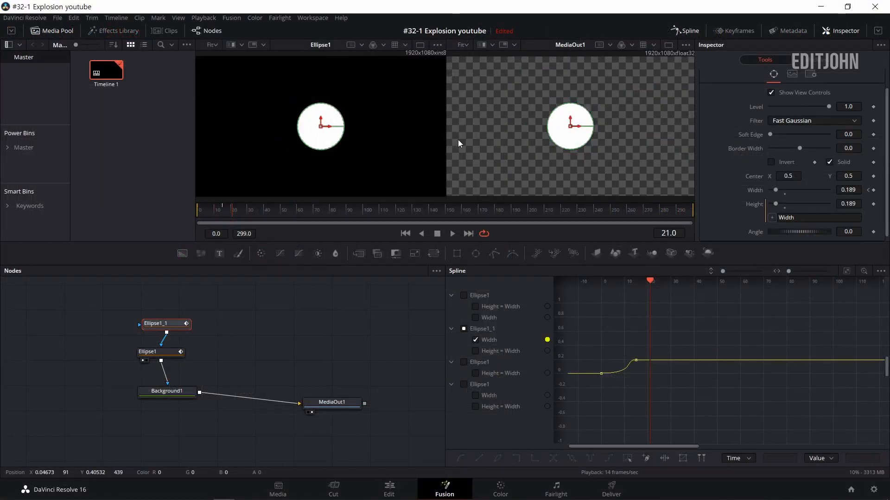
# Set Ellipse1's Paint Mode to Subtract so it cuts out the copied circle
pyautogui.click(162, 352)
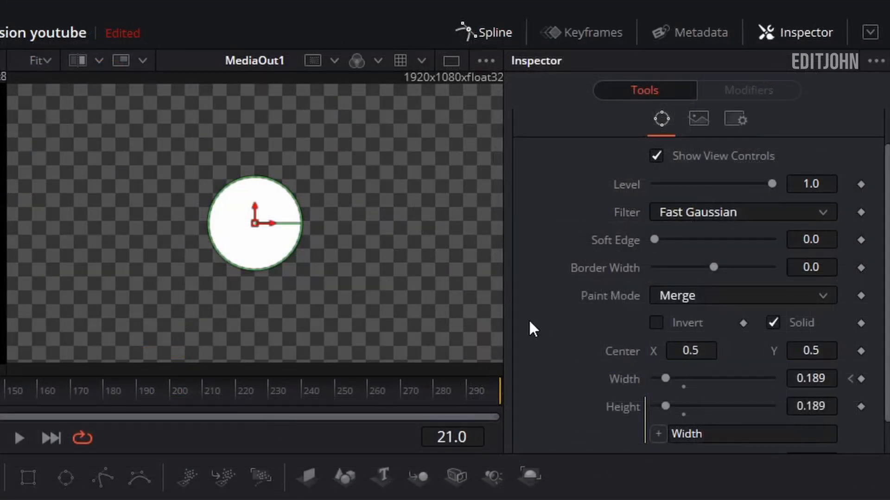
pyautogui.click(693, 294)
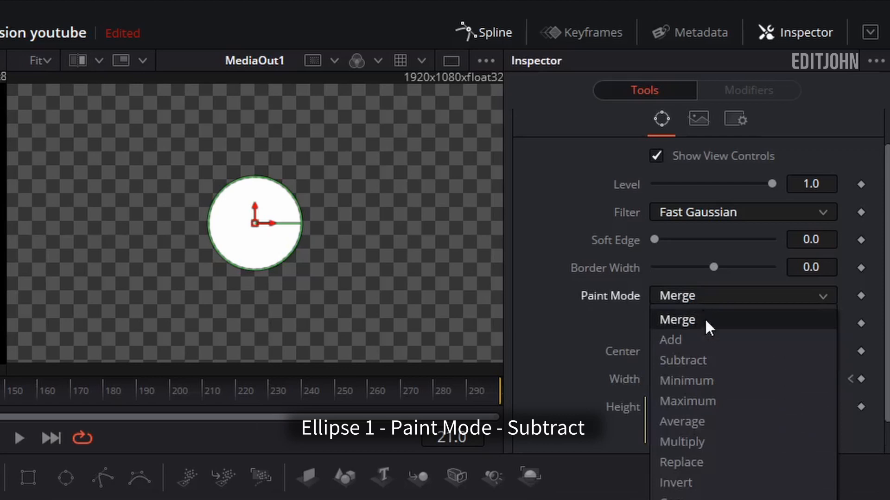
pyautogui.click(705, 359)
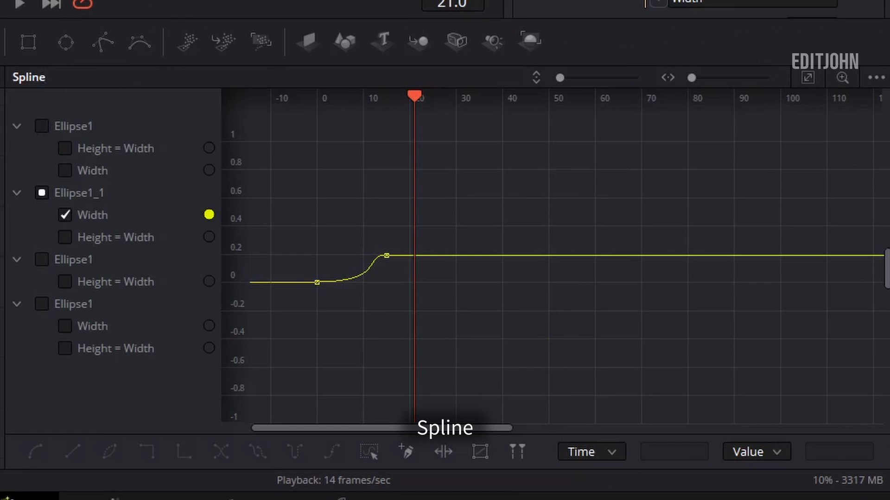
# Show only Ellipse1's Width curve and shift both of its keyframes horizontally forward by about 2 frames
pyautogui.click(54, 126)
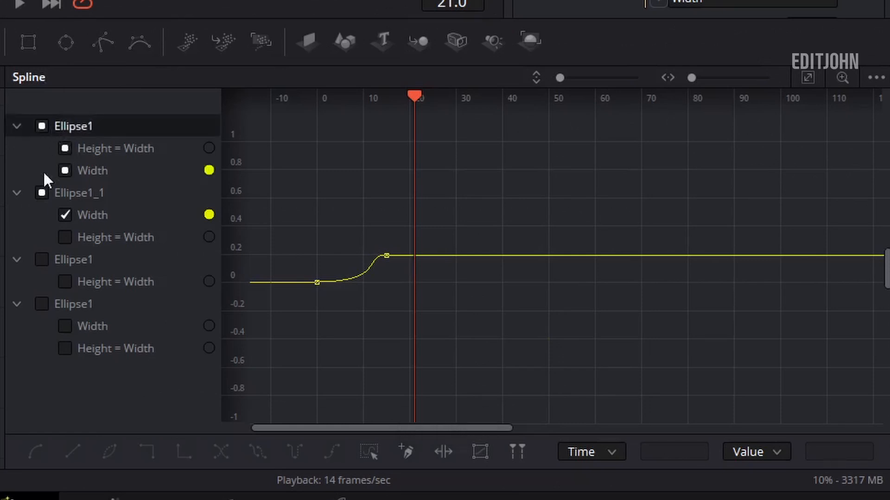
pyautogui.click(46, 197)
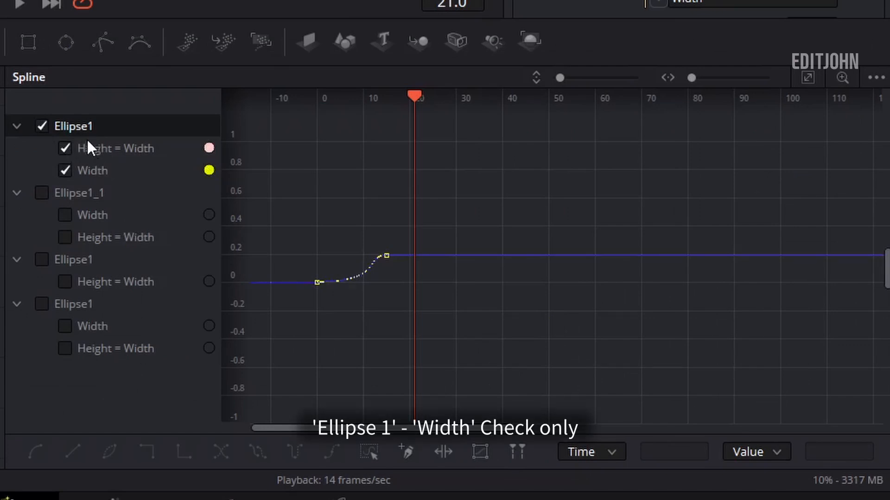
pyautogui.click(65, 148)
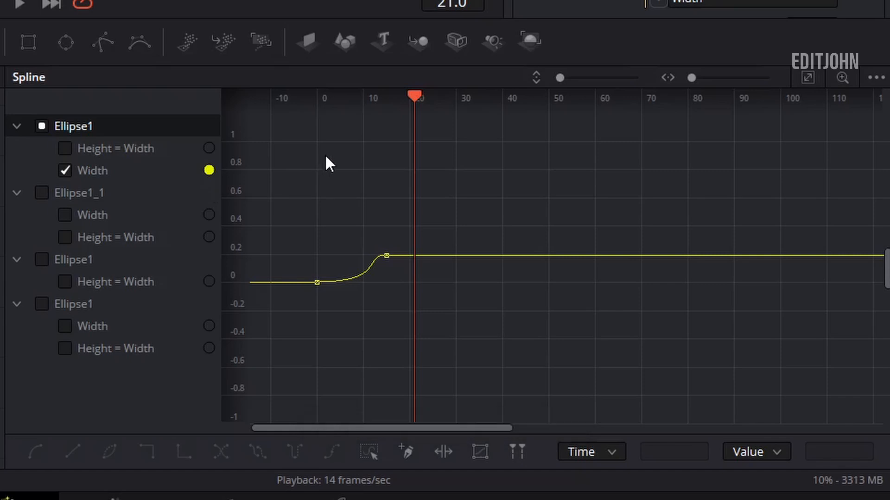
pyautogui.hotkey('ctrl', 'a')
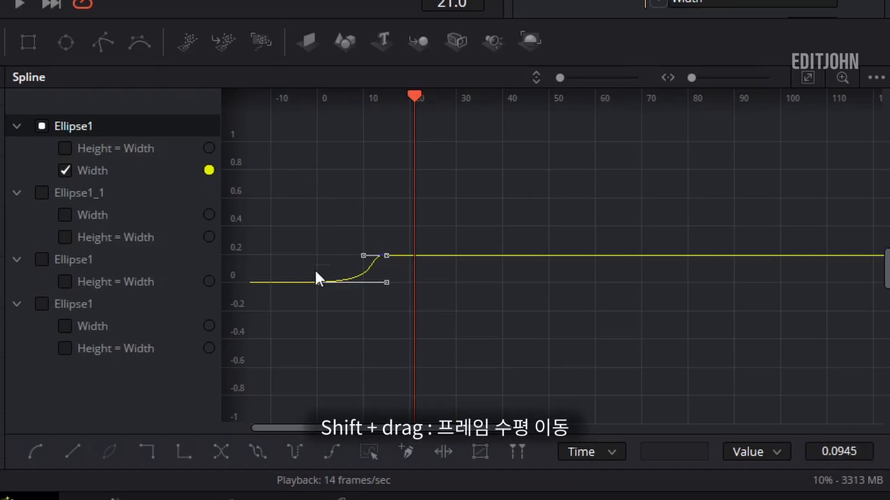
pyautogui.moveTo(311, 286); pyautogui.dragTo(323, 291)
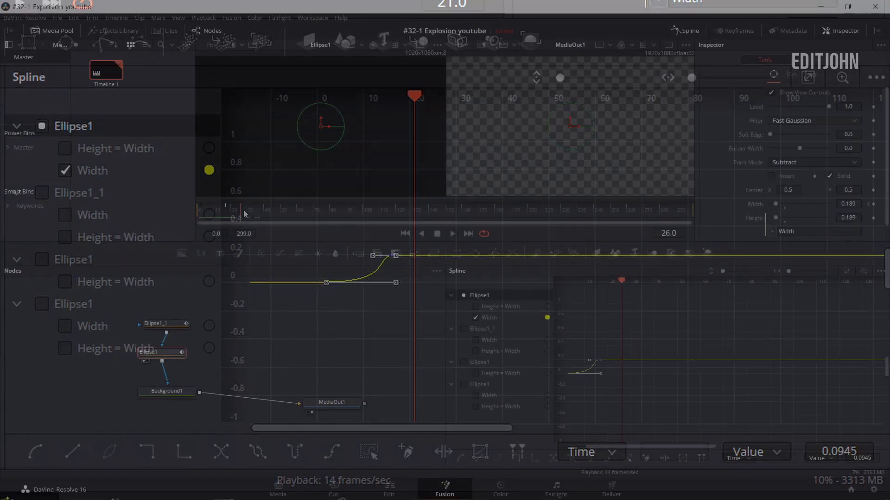
# Play back the ring animation from frame 0, and view it full screen on the Edit page
pyautogui.moveTo(243, 210); pyautogui.dragTo(192, 207)
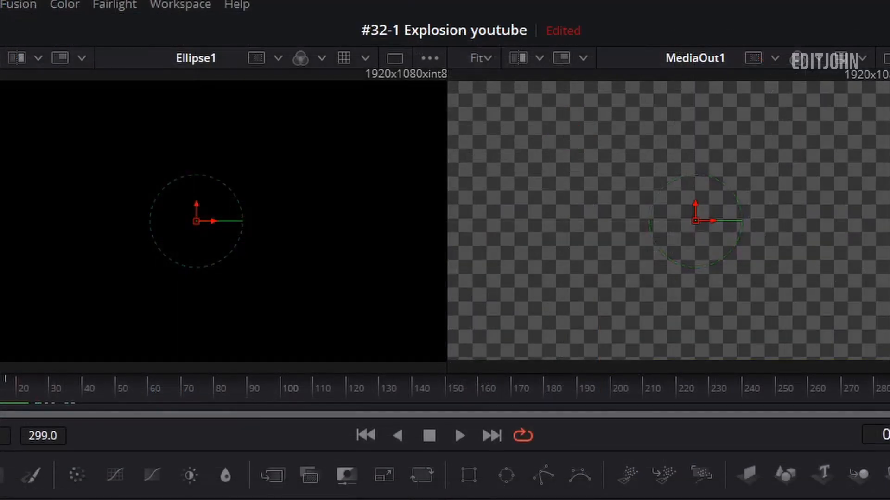
pyautogui.press('space')
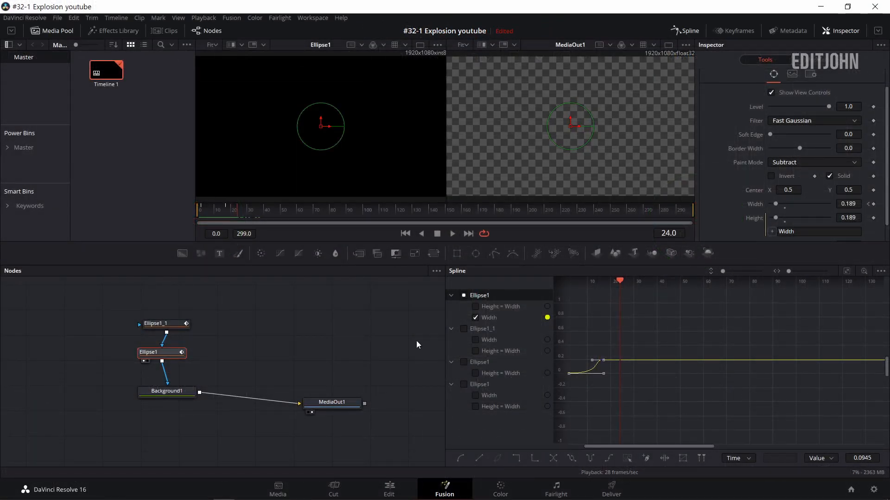
pyautogui.click(390, 487)
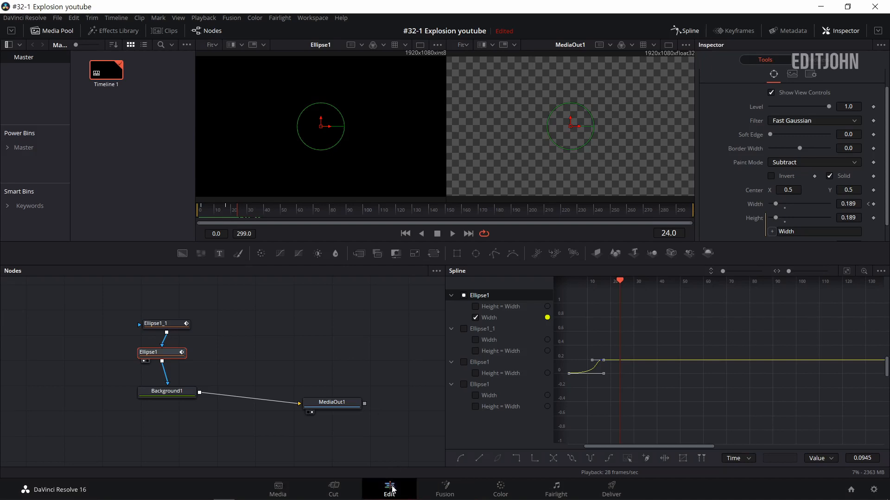
pyautogui.hotkey('ctrl', 'f')
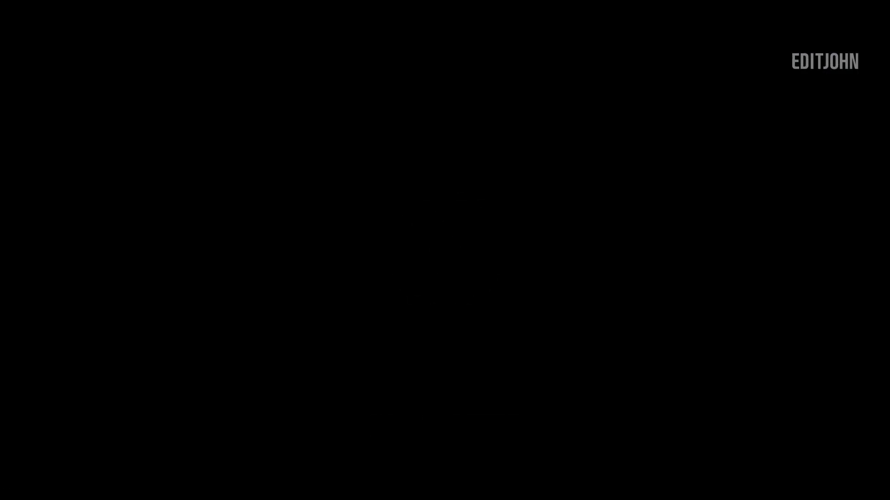
pyautogui.press('Escape')
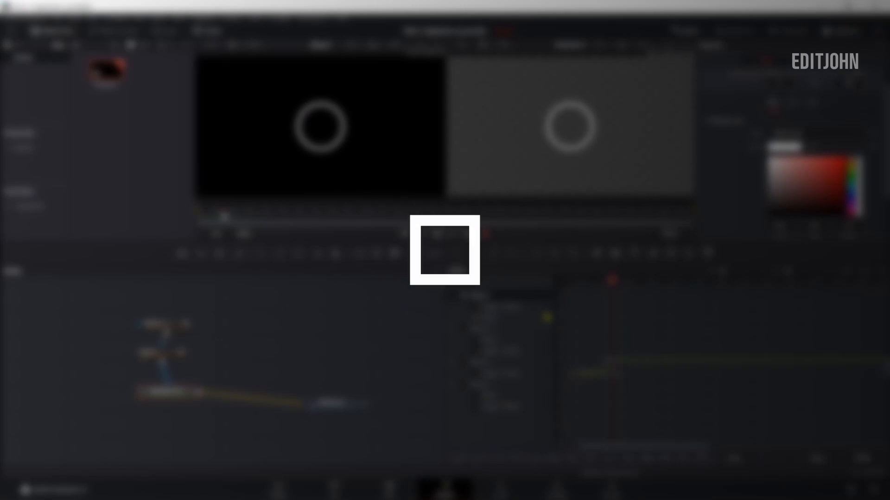
# Delete the Ellipse1_1 and Ellipse1 nodes and attach a Rectangle mask to Background1
pyautogui.moveTo(199, 309); pyautogui.dragTo(151, 365)
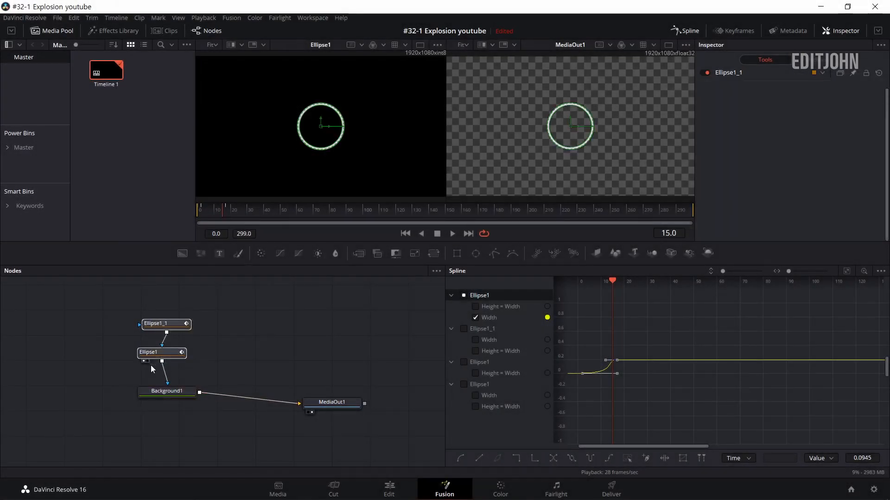
pyautogui.press('Delete')
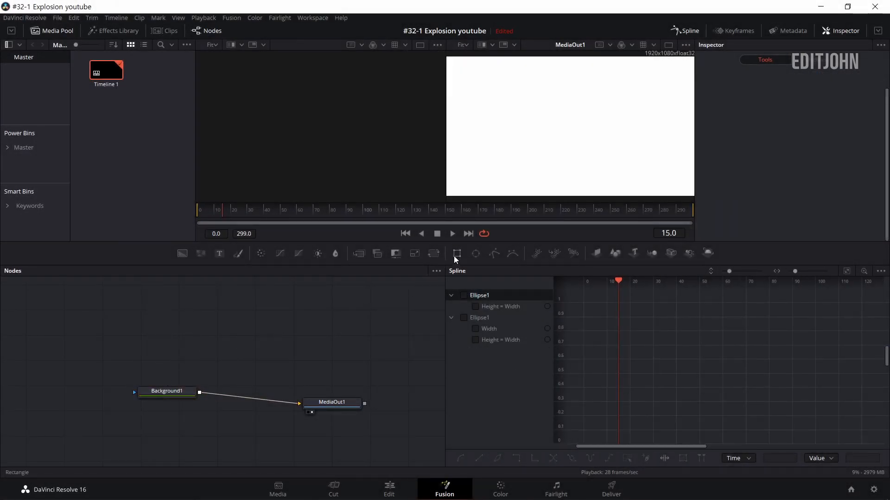
pyautogui.moveTo(456, 254); pyautogui.dragTo(180, 394)
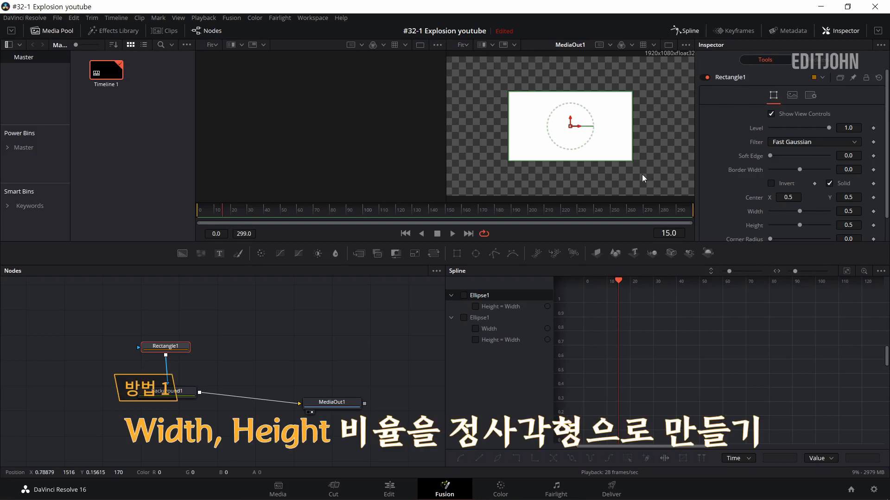
# Turn off Auto Resolution on Background1 and set its image width to 1080 for a square frame
pyautogui.moveTo(631, 162)
pyautogui.mouseDown()
pyautogui.moveTo(646, 176)
pyautogui.moveTo(618, 158)
pyautogui.mouseUp()
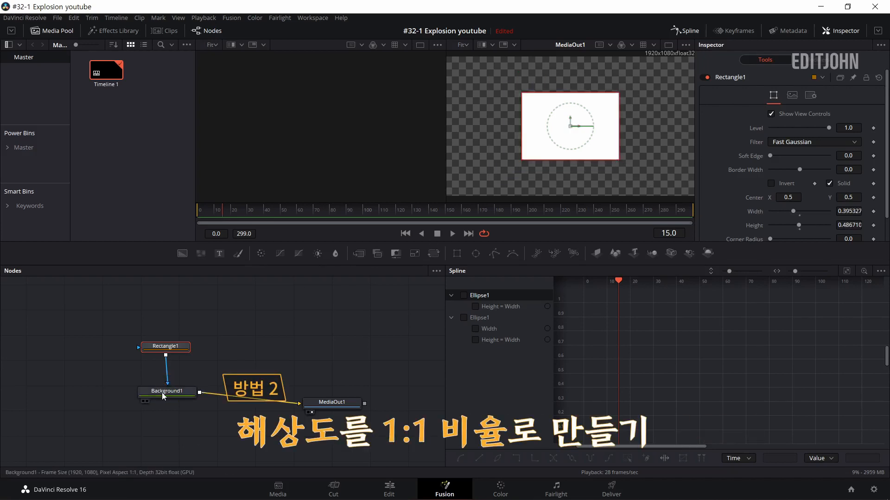
pyautogui.moveTo(162, 393)
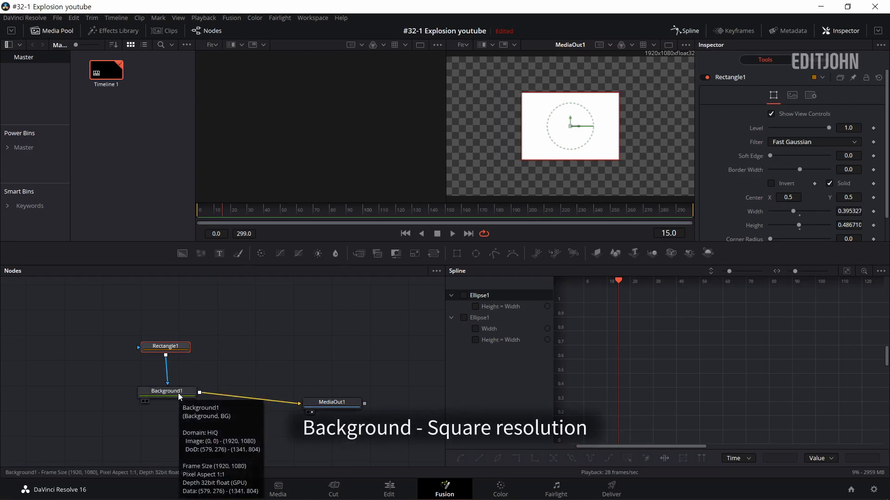
pyautogui.click(178, 393)
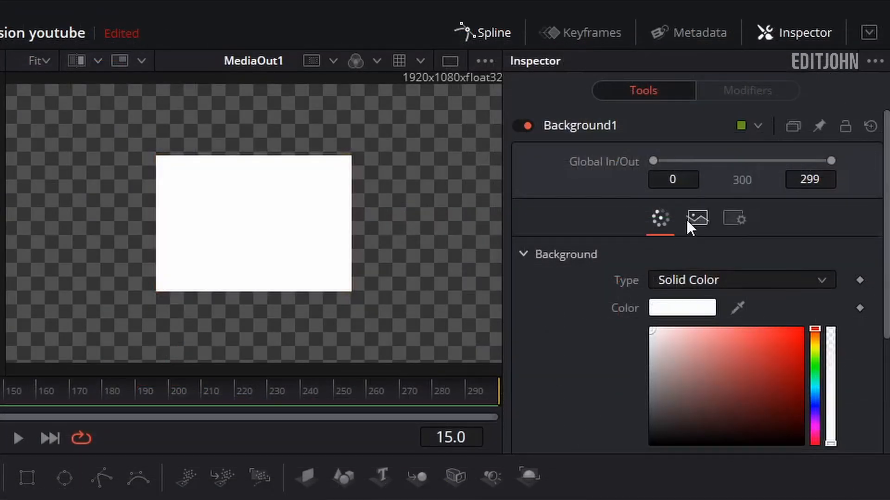
pyautogui.click(698, 217)
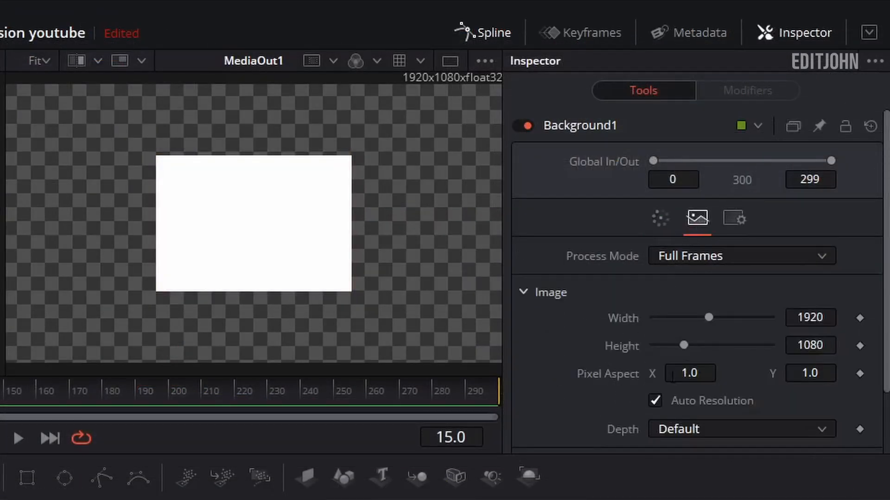
pyautogui.click(654, 401)
pyautogui.doubleClick(810, 317)
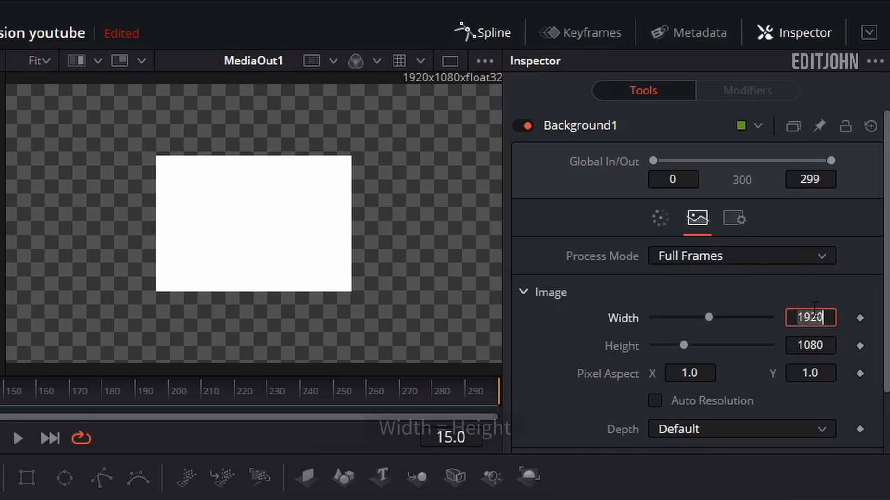
pyautogui.write('1080')
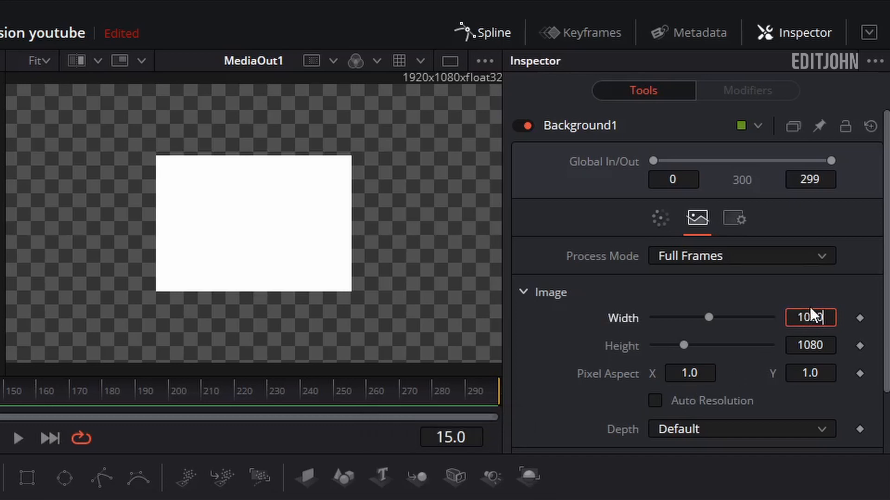
pyautogui.press('Tab')
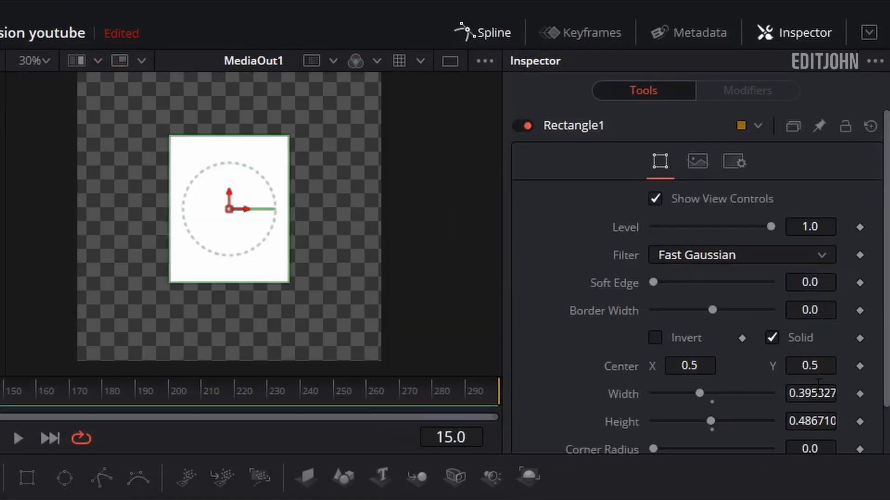
# Set Rectangle1's Width and Height to 0.5 each
pyautogui.click(813, 392)
pyautogui.write('0.5')
pyautogui.press('Tab')
pyautogui.write('0.5')
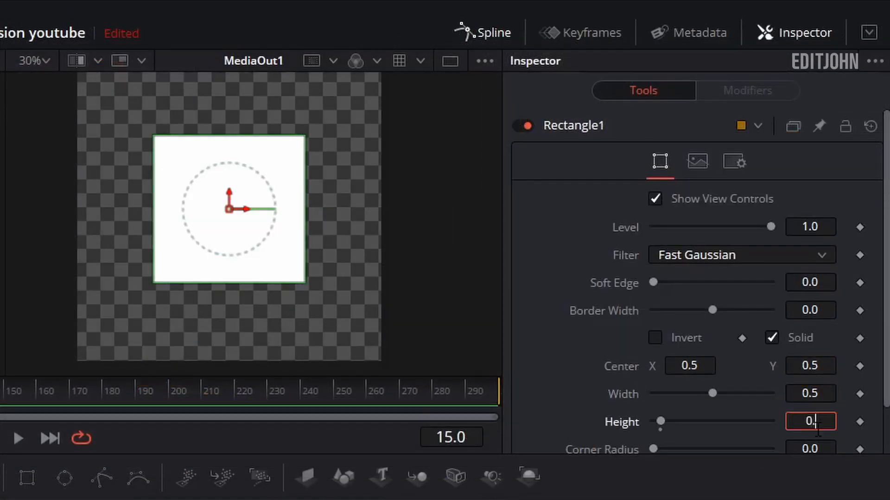
pyautogui.press('Tab')
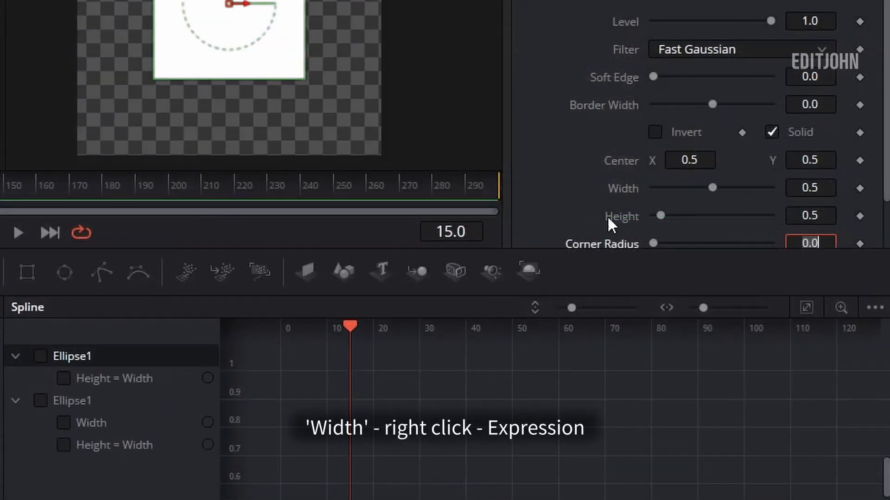
# Add an expression to Rectangle1's Height that links it to Width
pyautogui.rightClick(749, 225)
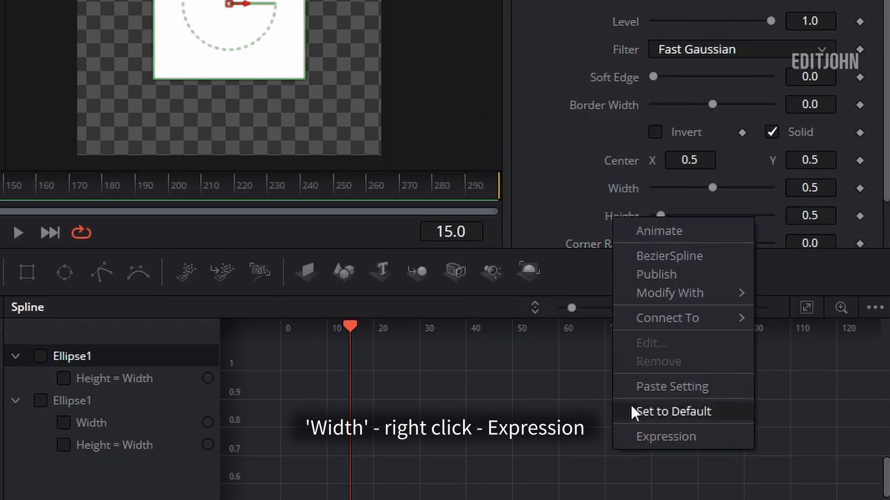
pyautogui.click(653, 438)
pyautogui.scroll(-2, 644, 168)
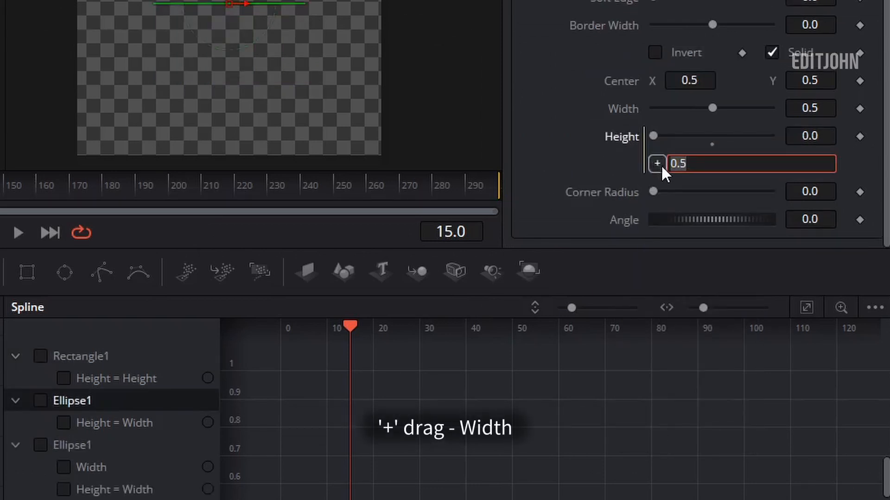
pyautogui.moveTo(661, 165); pyautogui.dragTo(627, 107)
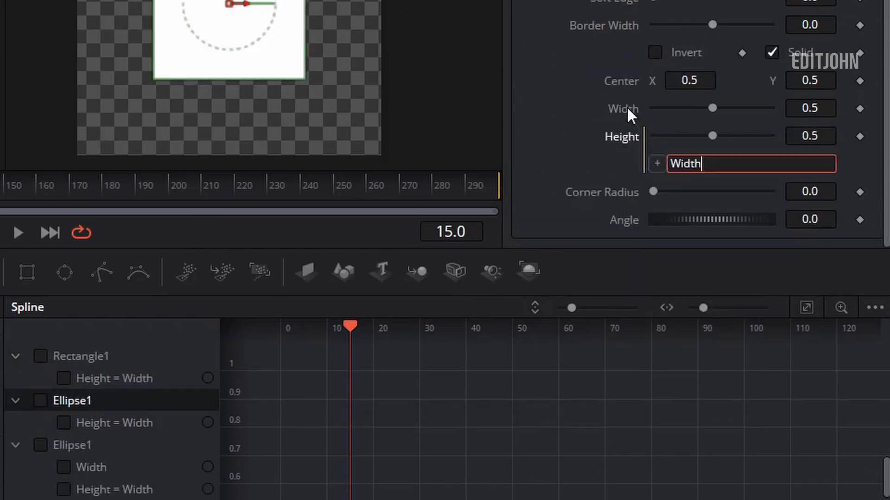
# Keyframe Rectangle1's Width at 0 on frame 0 and about 0.283 on frame 15
pyautogui.moveTo(713, 108); pyautogui.dragTo(635, 111)
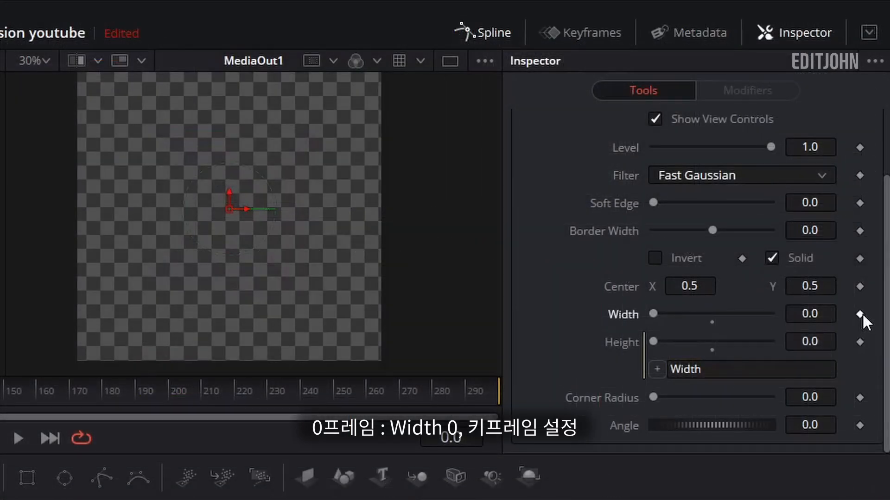
pyautogui.click(859, 314)
pyautogui.click(451, 438)
pyautogui.write('1')
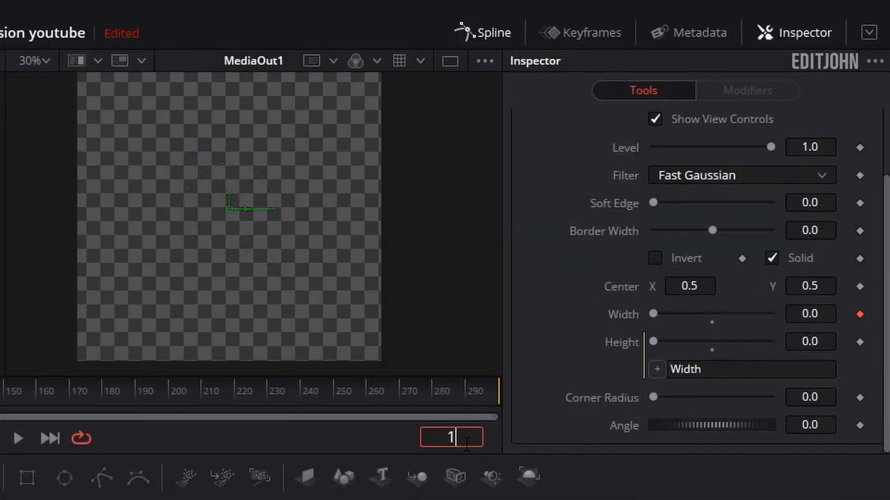
pyautogui.write('5')
pyautogui.press('Return')
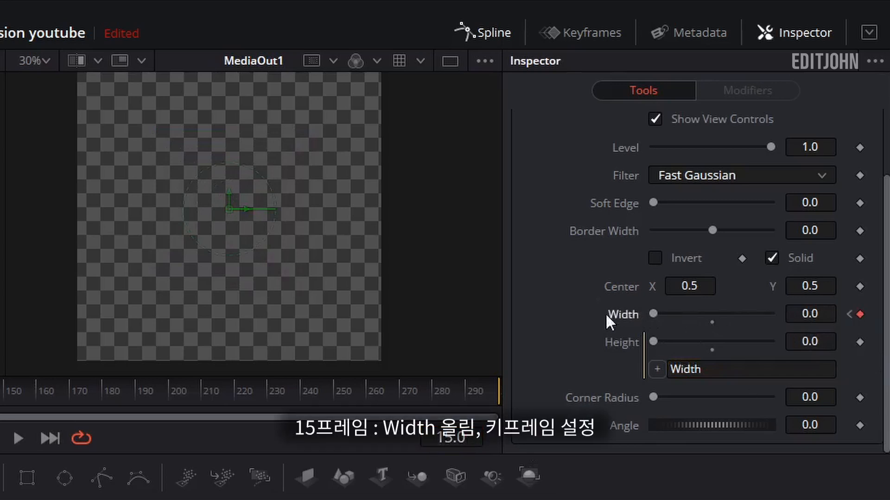
pyautogui.moveTo(654, 314); pyautogui.dragTo(687, 313)
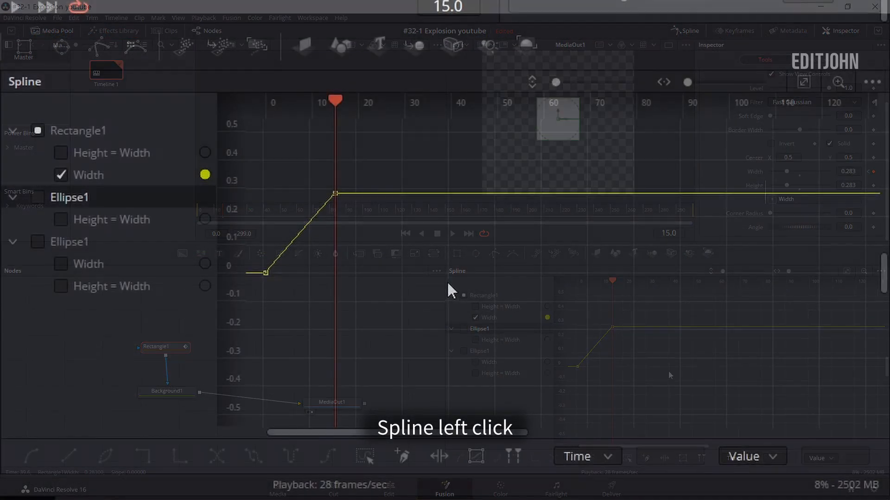
# Smooth both keyframes of Rectangle1's Width curve and stretch the first keyframe's handle horizontally to about frame 15
pyautogui.hotkey('ctrl', 'a')
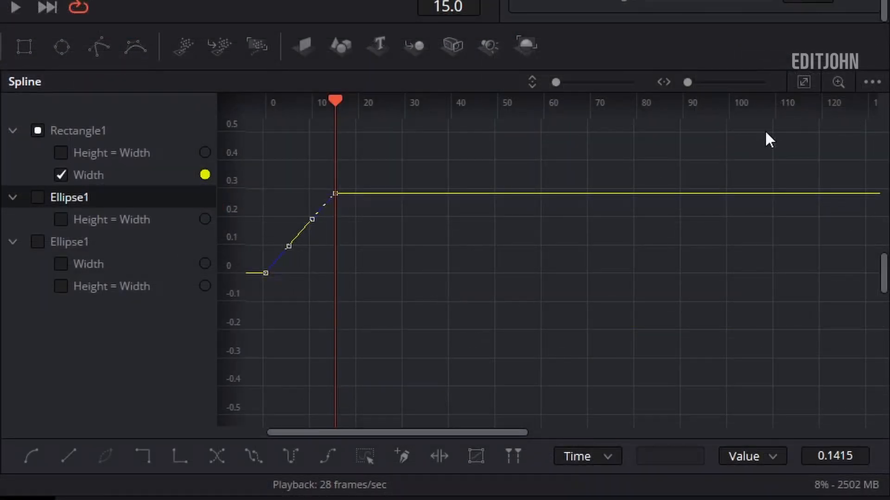
pyautogui.click(803, 82)
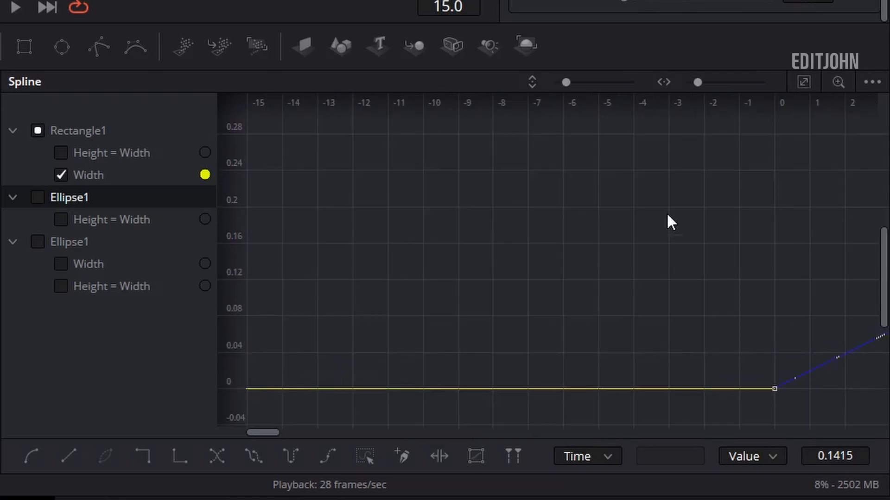
pyautogui.moveTo(709, 209); pyautogui.dragTo(236, 211)
pyautogui.press('f')
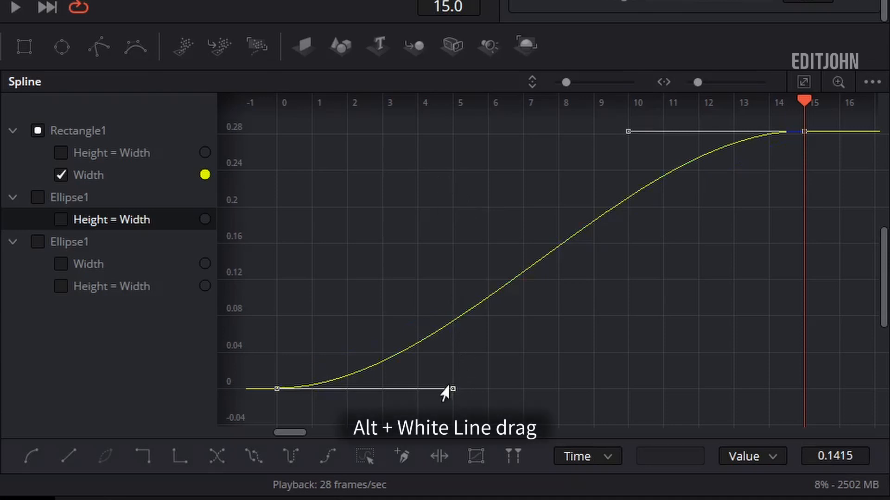
pyautogui.moveTo(446, 393); pyautogui.dragTo(803, 402)
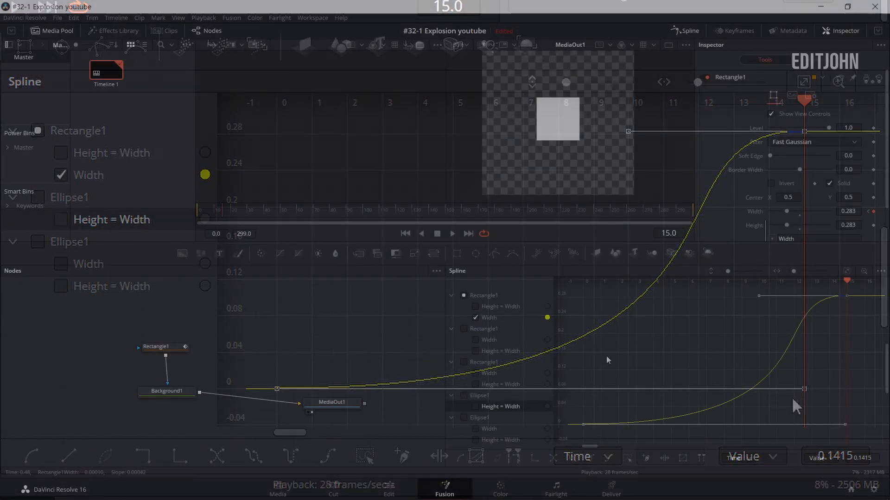
# Duplicate Rectangle1, connecting the copy into the original, and set Rectangle1's Paint Mode to Subtract
pyautogui.hotkey('ctrl', 'c')
pyautogui.hotkey('ctrl', 'v')
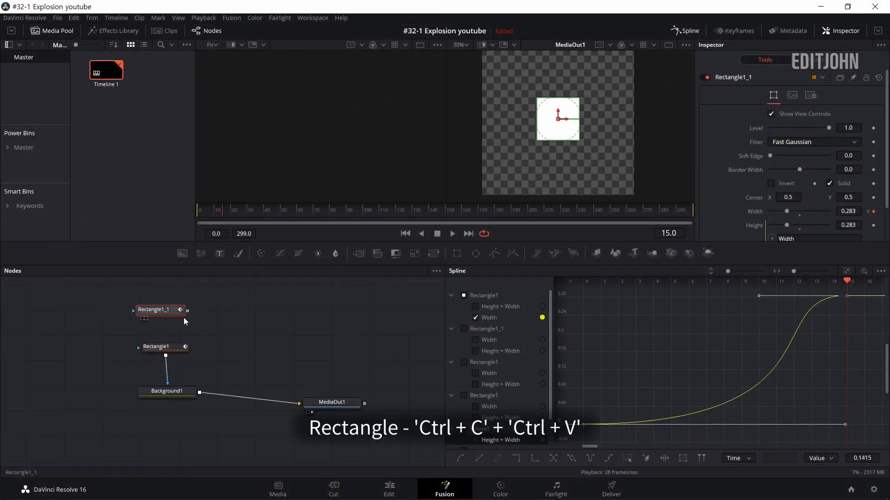
pyautogui.moveTo(188, 311); pyautogui.dragTo(166, 348)
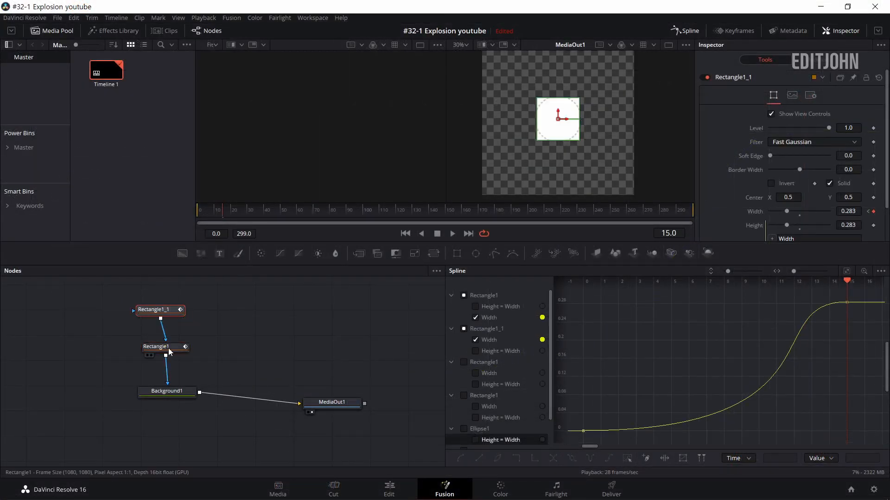
pyautogui.click(728, 133)
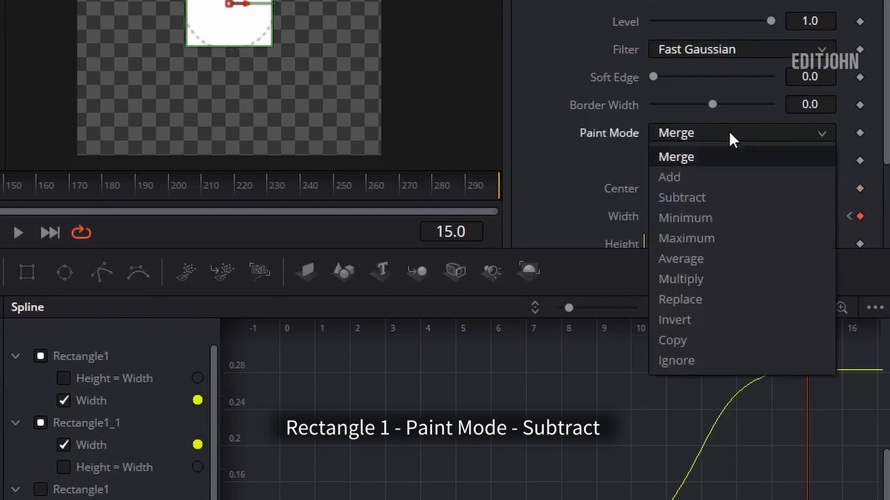
pyautogui.click(706, 200)
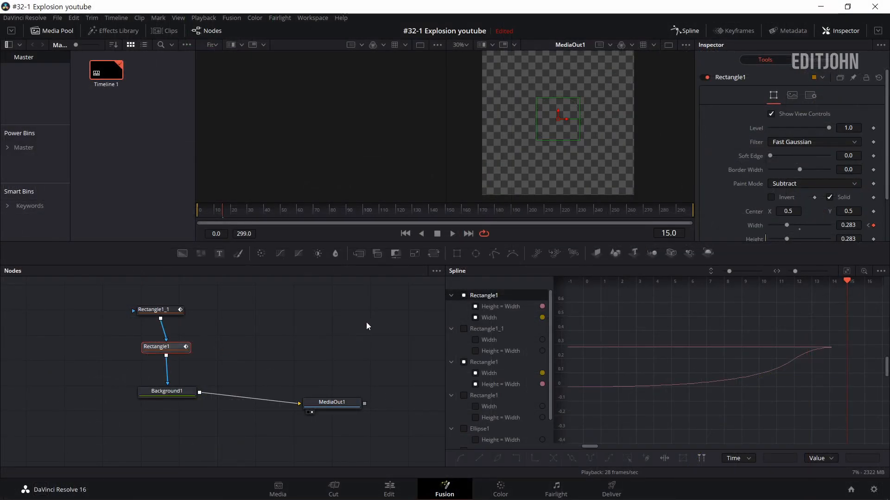
# With only Rectangle1's Width curve shown, shift both keyframes horizontally forward by about 2 frames and play back the animation from frame 0
pyautogui.click(463, 361)
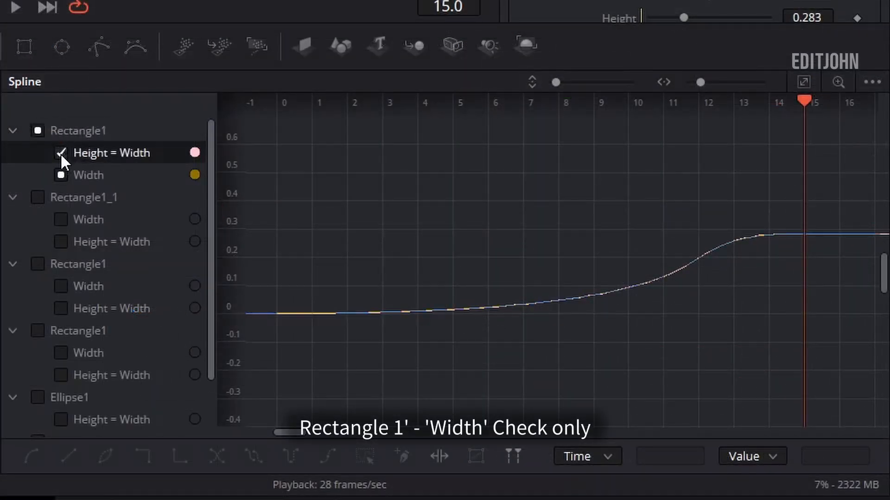
pyautogui.click(60, 175)
pyautogui.click(61, 175)
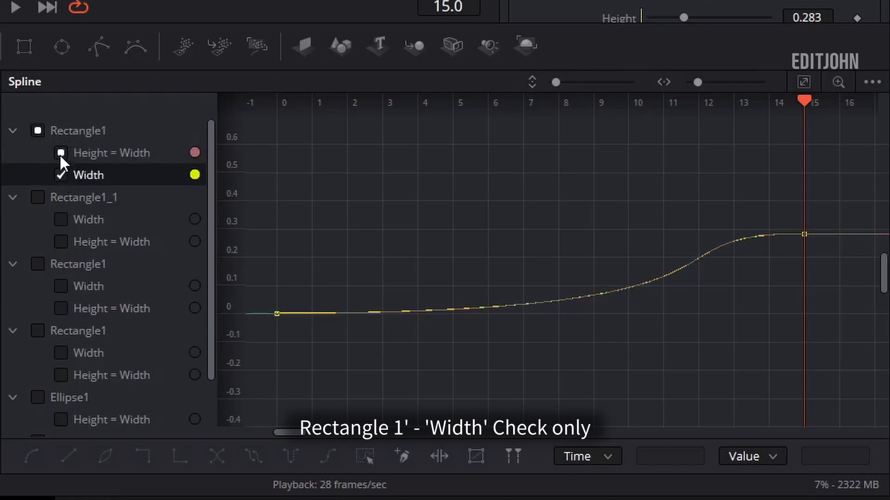
pyautogui.click(60, 153)
pyautogui.hotkey('ctrl', 'a')
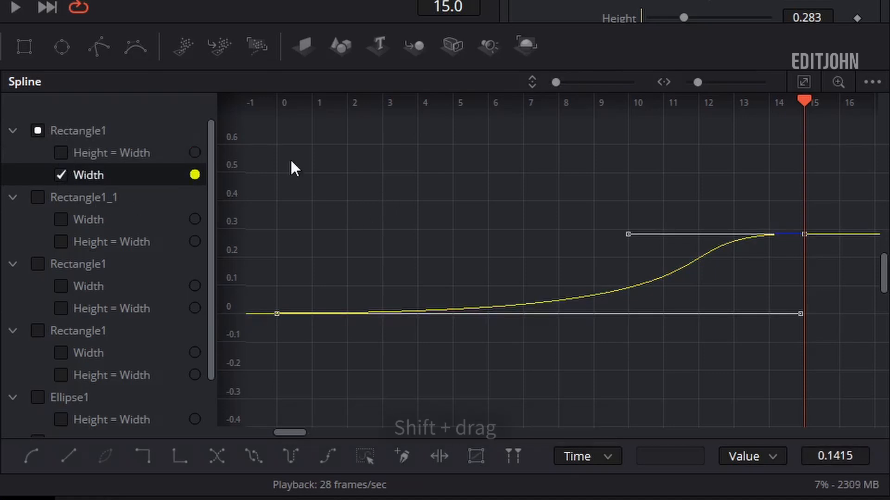
pyautogui.moveTo(273, 315); pyautogui.dragTo(338, 316)
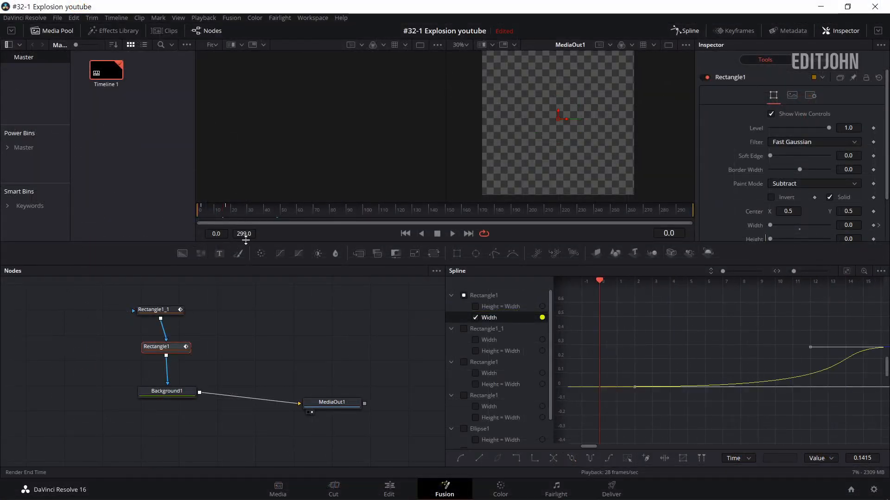
pyautogui.press('space')
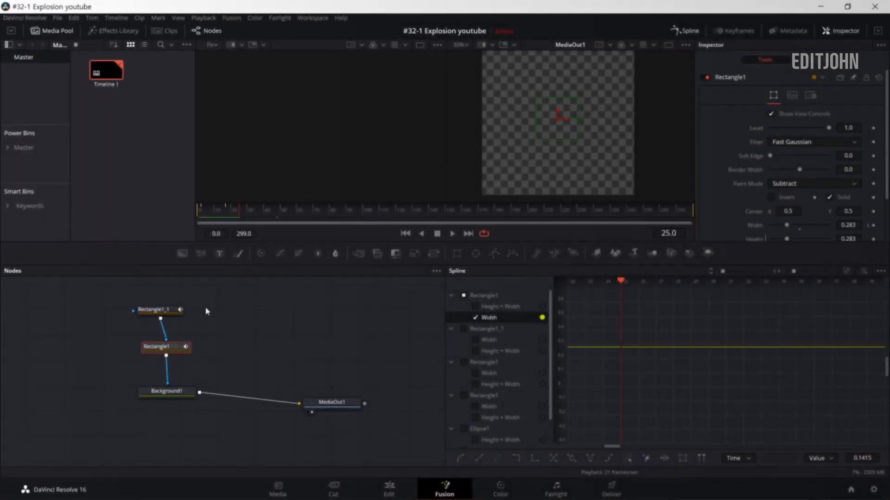
# Delete the Rectangle1 and Rectangle1_1 nodes and add a Triangle mask connected to Background1
pyautogui.moveTo(241, 293); pyautogui.dragTo(122, 360)
pyautogui.press('Delete')
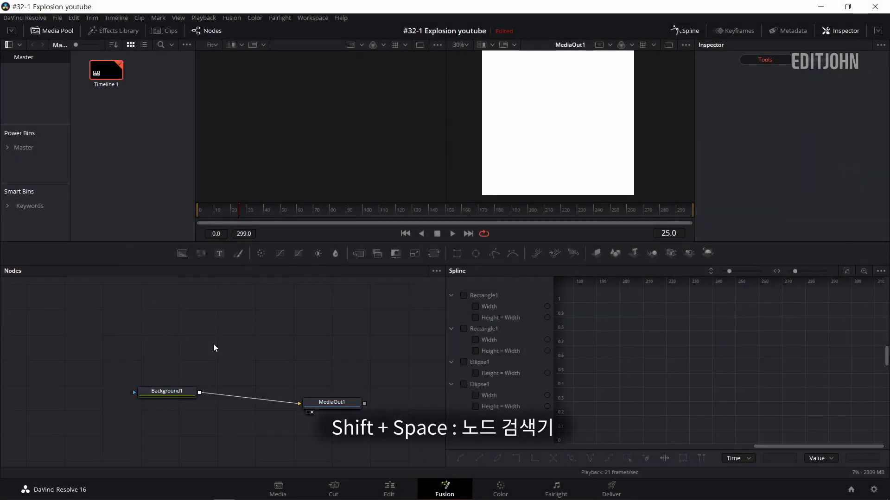
pyautogui.hotkey('shift', 'space')
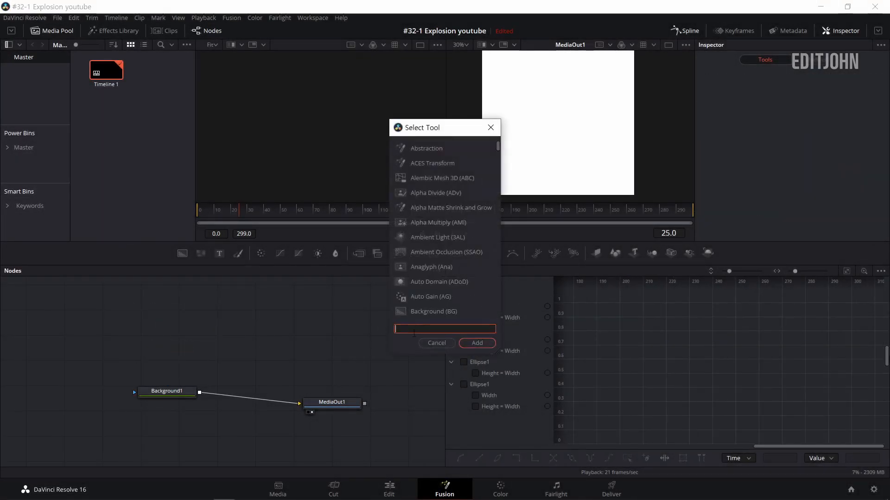
pyautogui.write('tri')
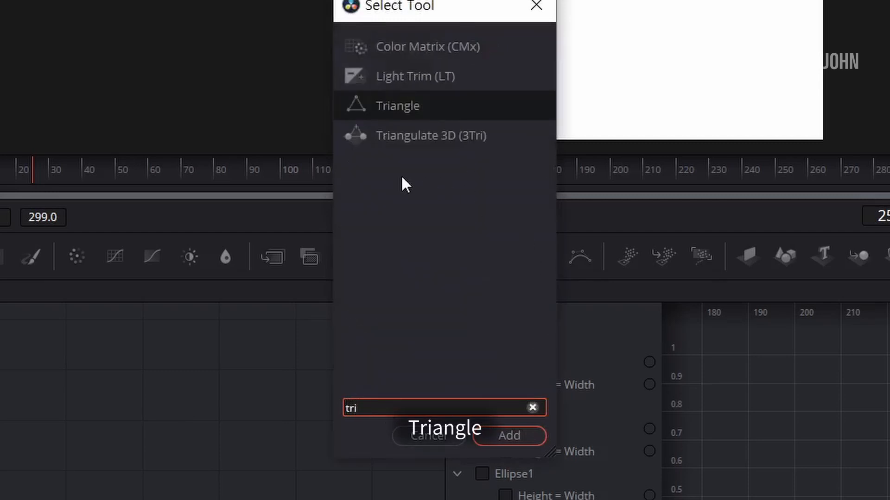
pyautogui.click(401, 115)
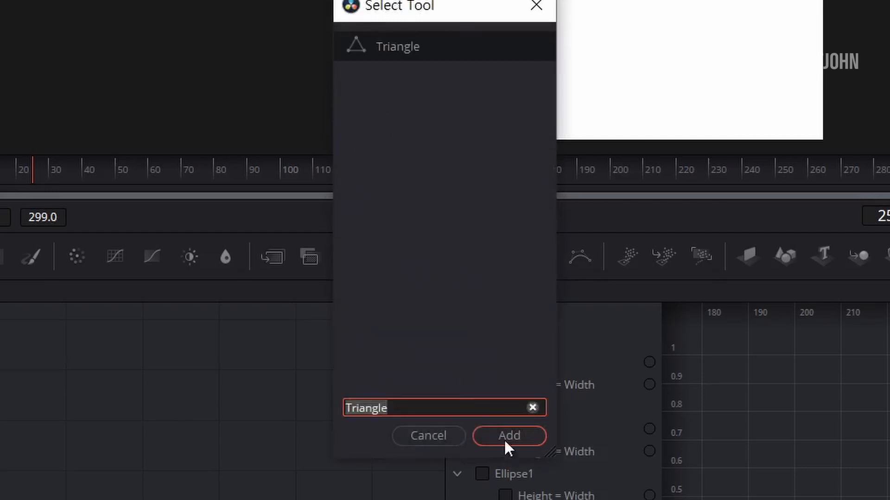
pyautogui.click(522, 441)
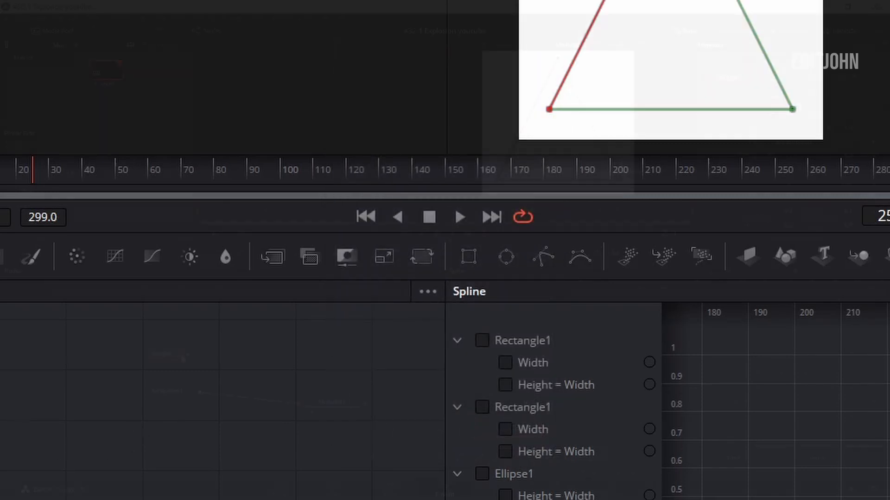
pyautogui.moveTo(187, 356); pyautogui.dragTo(167, 399)
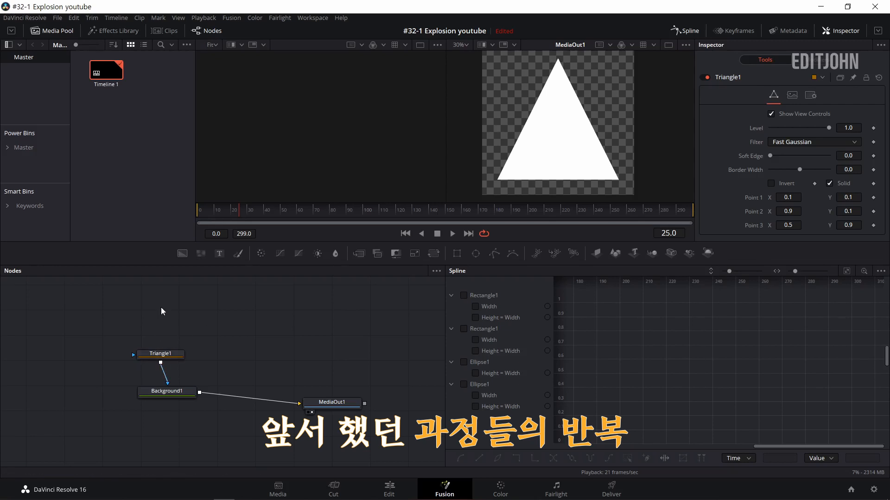
# At frame 15, add keyframes to Point 1, Point 2 and Point 3 of Triangle1
pyautogui.click(171, 356)
pyautogui.click(665, 234)
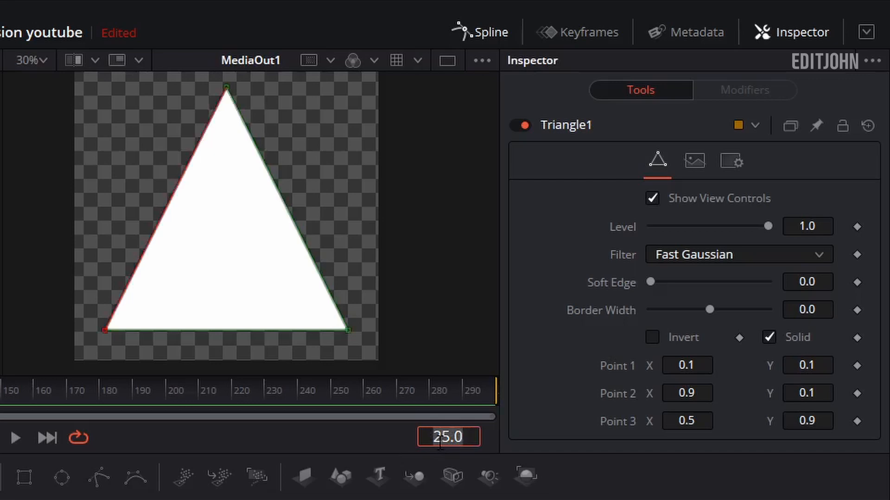
pyautogui.write('15')
pyautogui.press('Return')
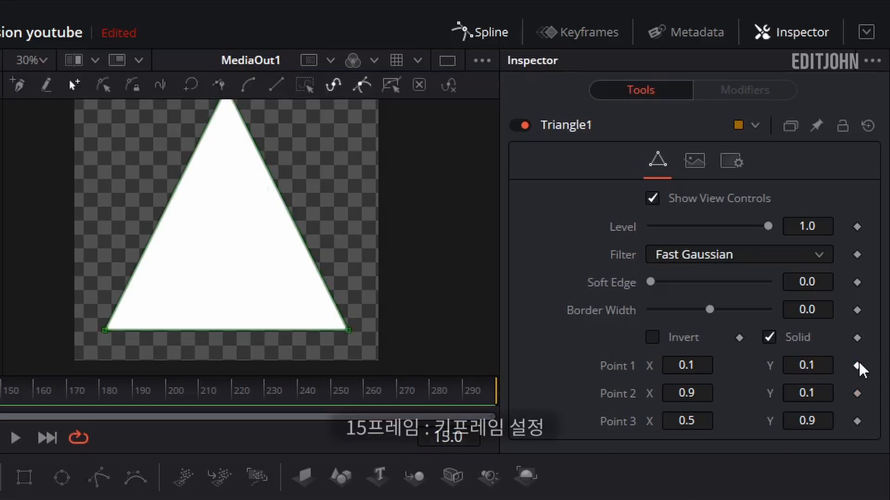
pyautogui.click(857, 366)
pyautogui.click(857, 393)
pyautogui.click(857, 421)
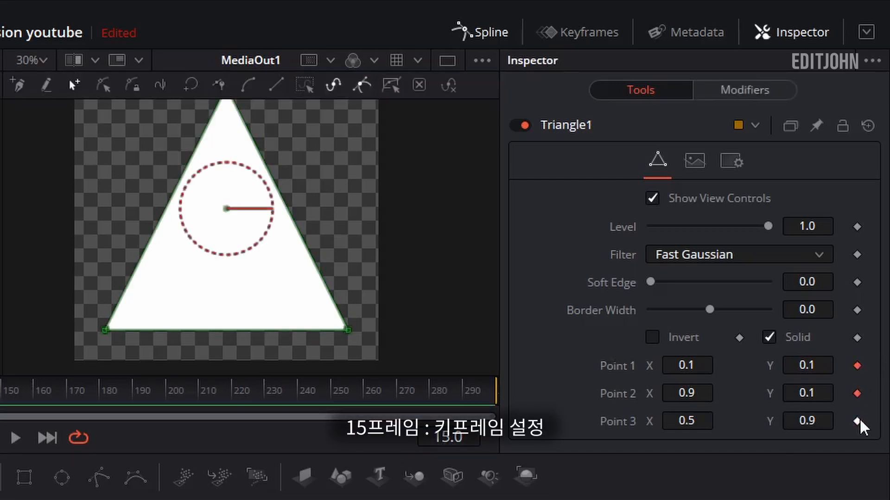
# At frame 0, keyframe Triangle1's three points and set Point 1's X and Y to 0.5
pyautogui.press('Home')
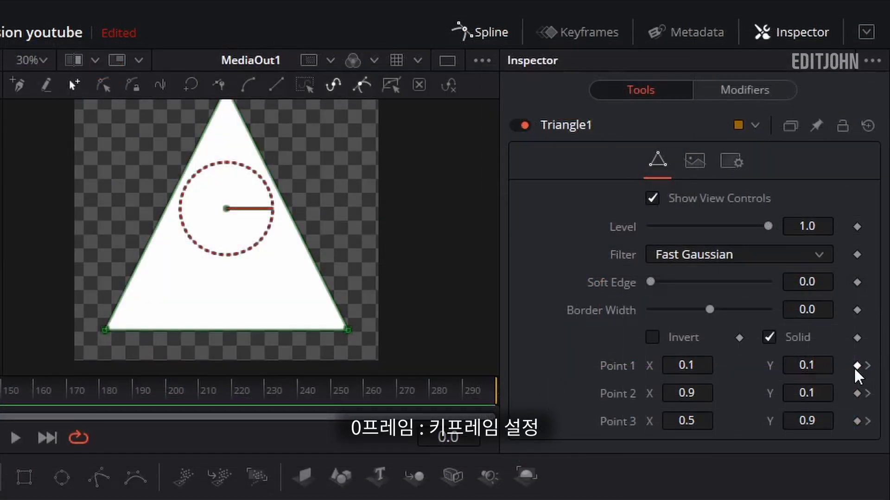
pyautogui.click(857, 366)
pyautogui.click(857, 393)
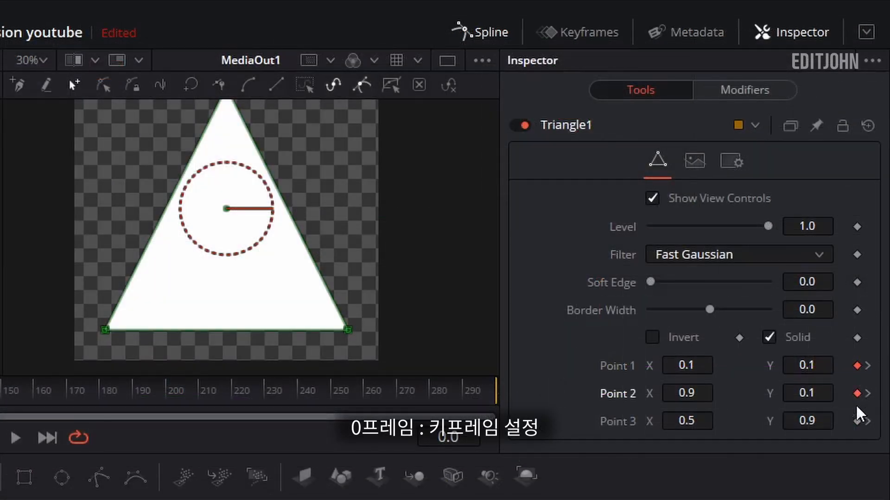
pyautogui.click(672, 366)
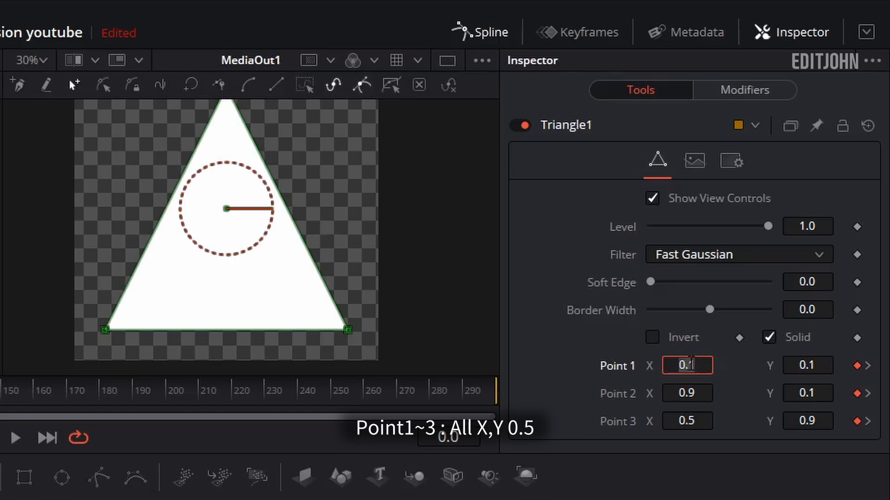
pyautogui.write('0.5')
pyautogui.press('Tab')
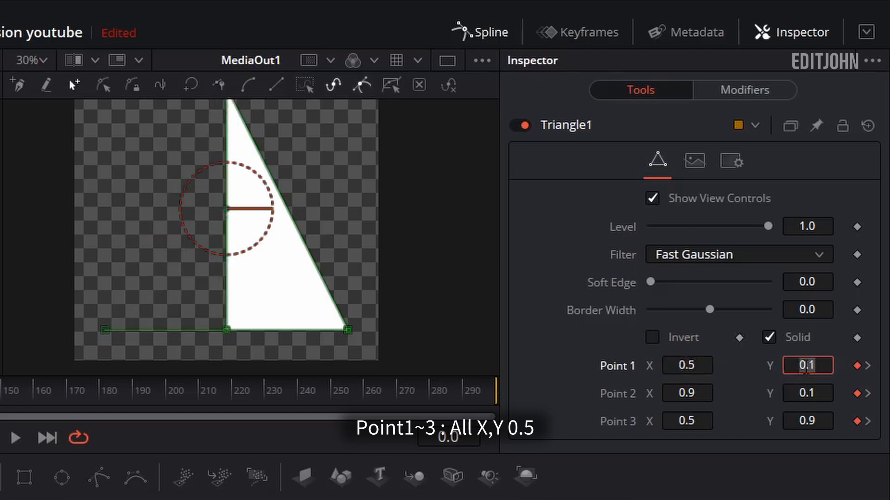
pyautogui.write('0.5')
pyautogui.press('Tab')
pyautogui.click(689, 365)
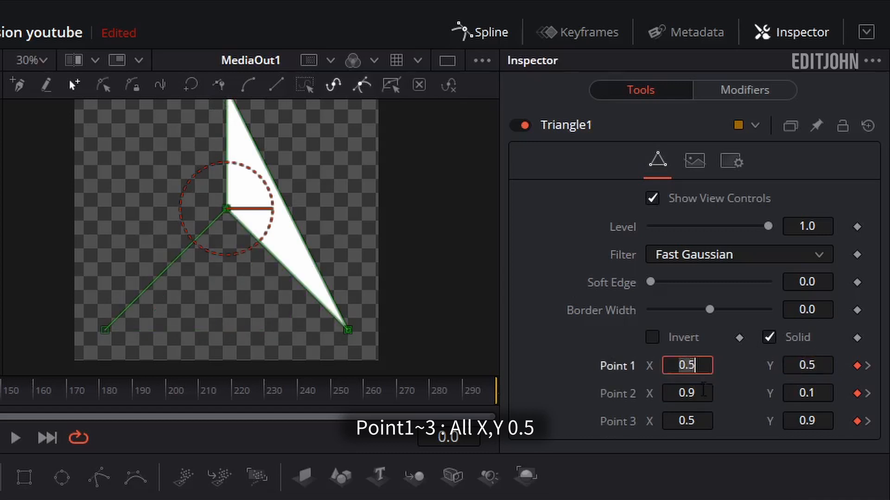
# Set X and Y of Triangle1's Point 2 and Point 3 to 0.5 at frame 0 and play back the animation
pyautogui.click(687, 395)
pyautogui.write('0.5')
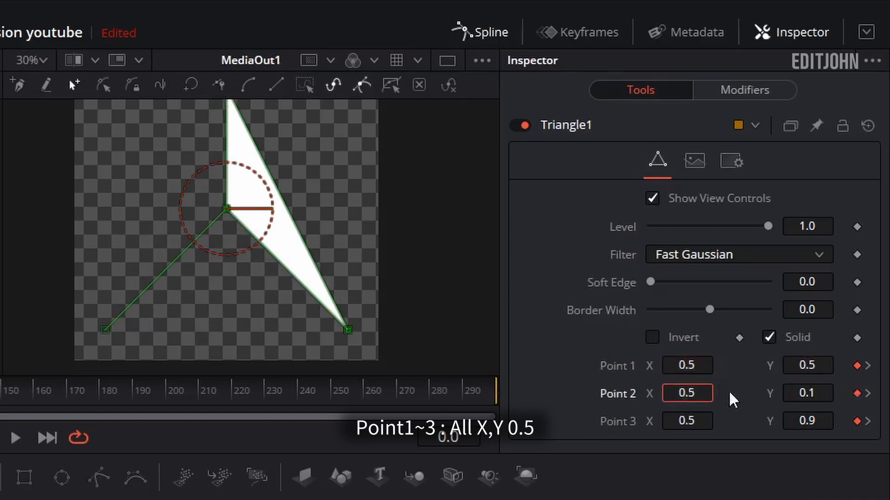
pyautogui.click(801, 393)
pyautogui.write('0.5')
pyautogui.click(685, 422)
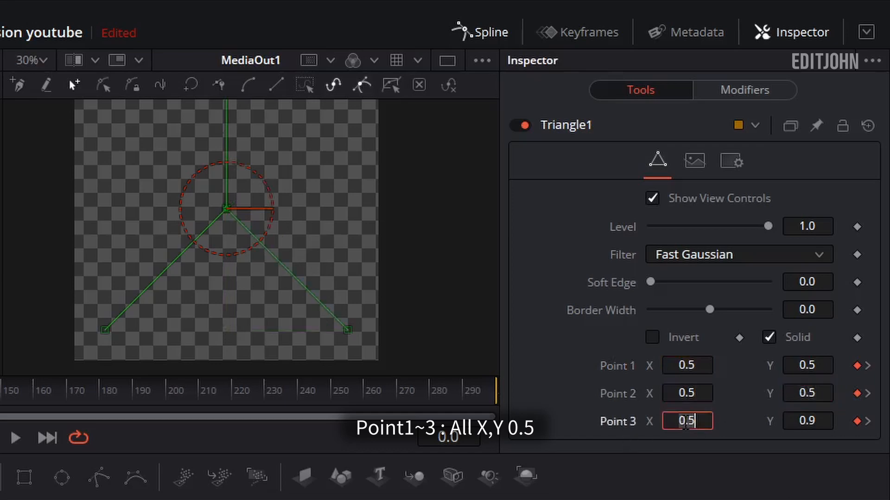
pyautogui.write('0.5')
pyautogui.click(807, 412)
pyautogui.write('0.5')
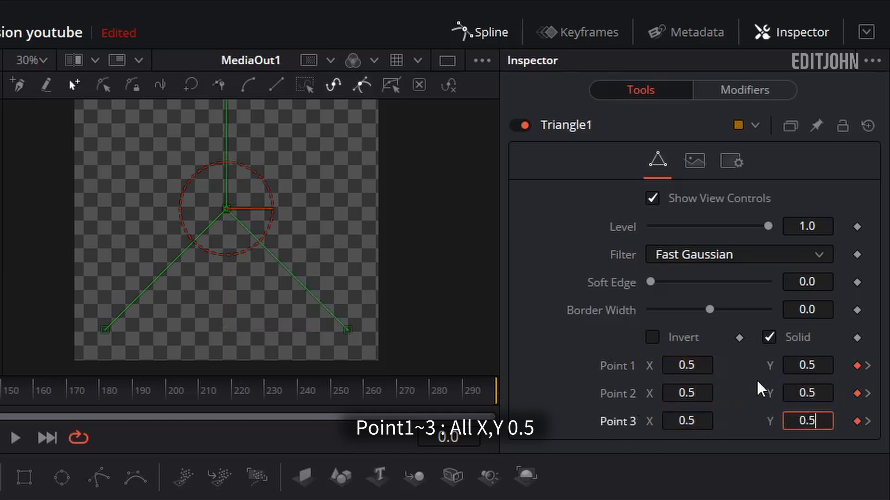
pyautogui.press('Return')
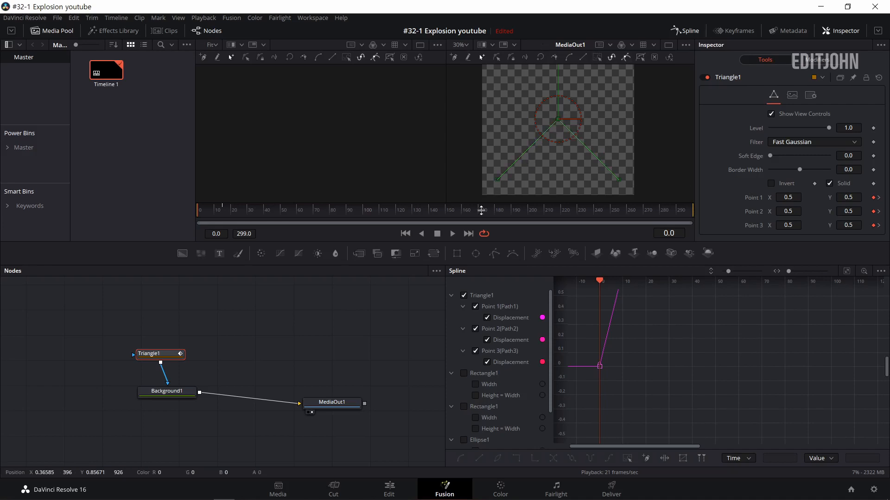
pyautogui.press('space')
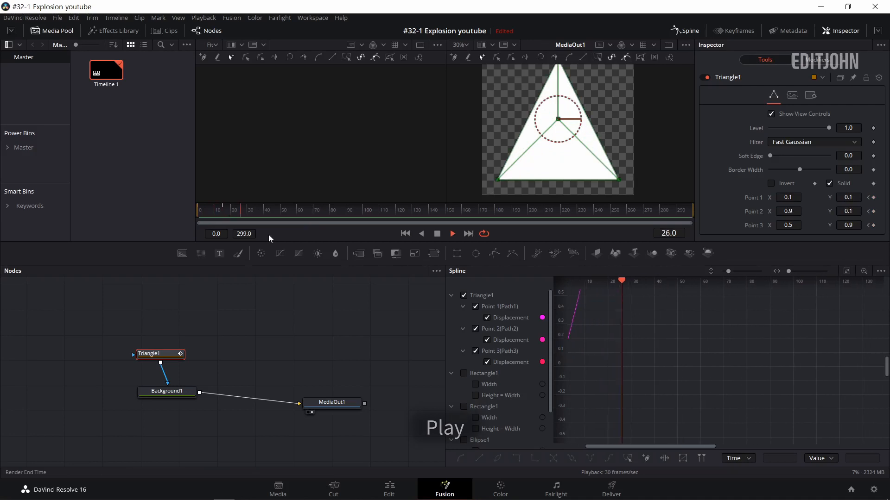
# Fit Triangle1's displacement curves in the spline graph and smooth all their keyframes
pyautogui.hotkey('ctrl', 'f')
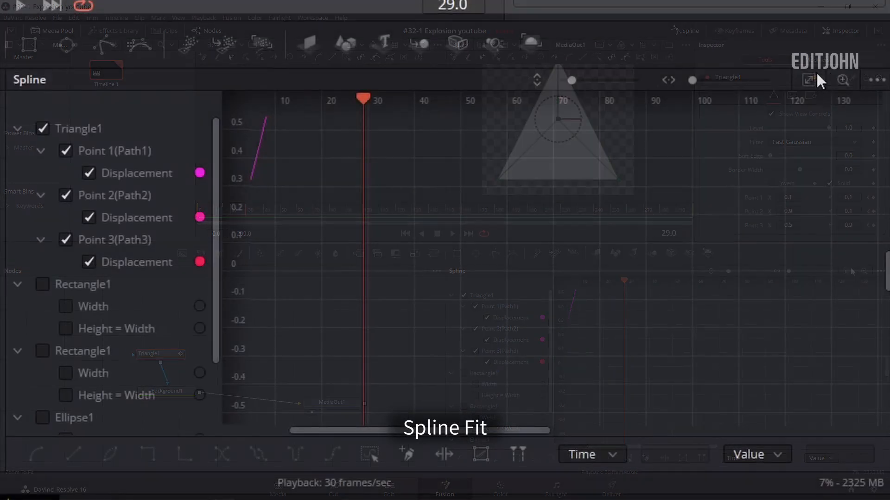
pyautogui.click(814, 76)
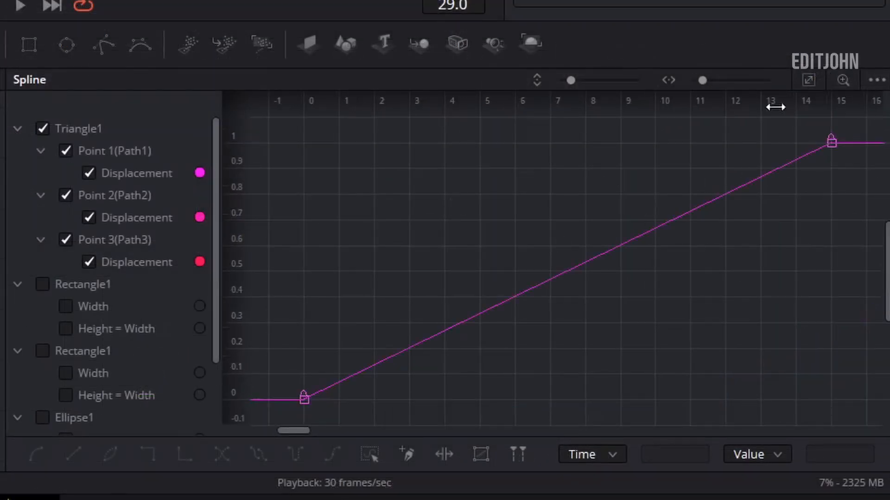
pyautogui.hotkey('ctrl', 'a')
pyautogui.press('f')
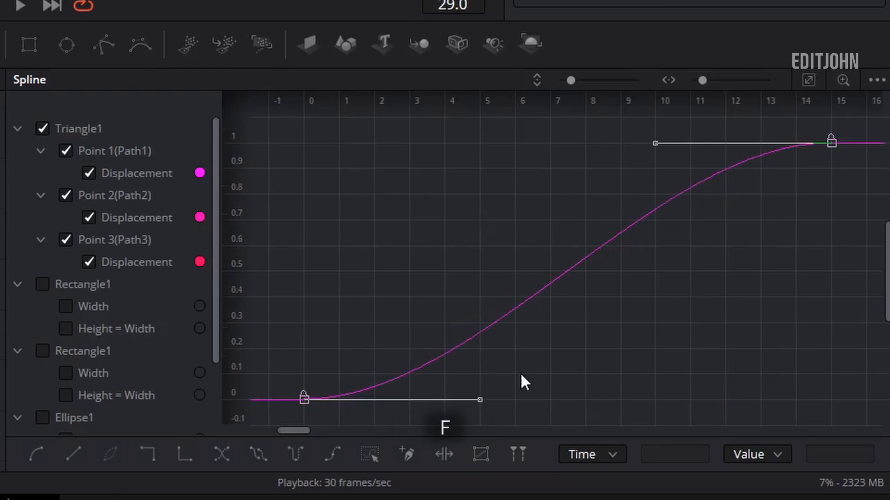
# With the playhead at frame 15, stretch the first keyframe's handle horizontally to about frame 15 on the Point 1 and Point 2 displacement curves separately
pyautogui.click(224, 209)
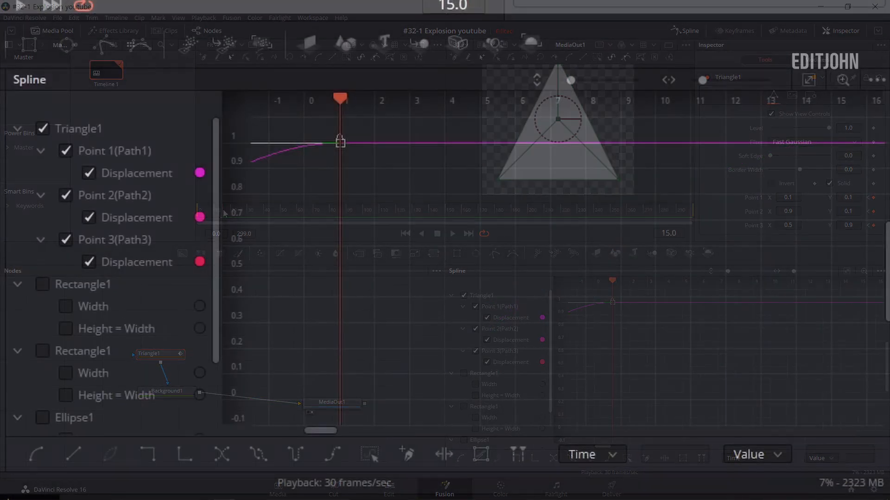
pyautogui.moveTo(465, 278); pyautogui.dragTo(883, 266)
pyautogui.moveTo(284, 287); pyautogui.dragTo(345, 281)
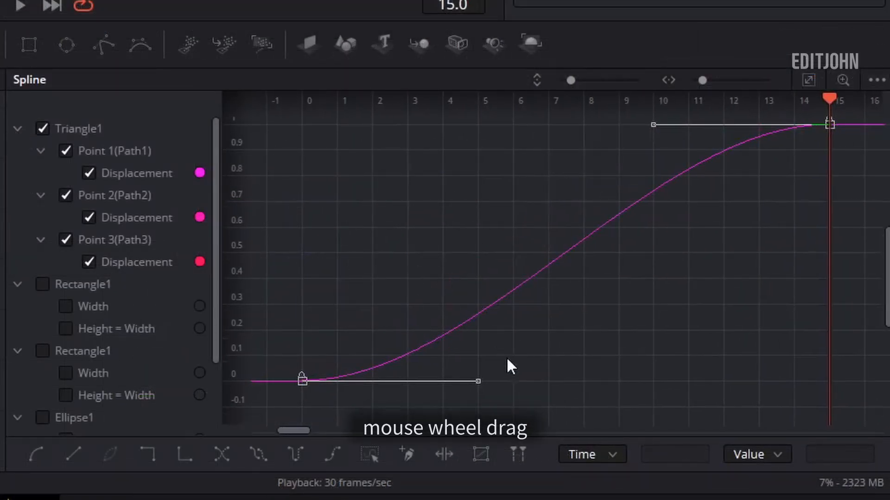
pyautogui.click(62, 194)
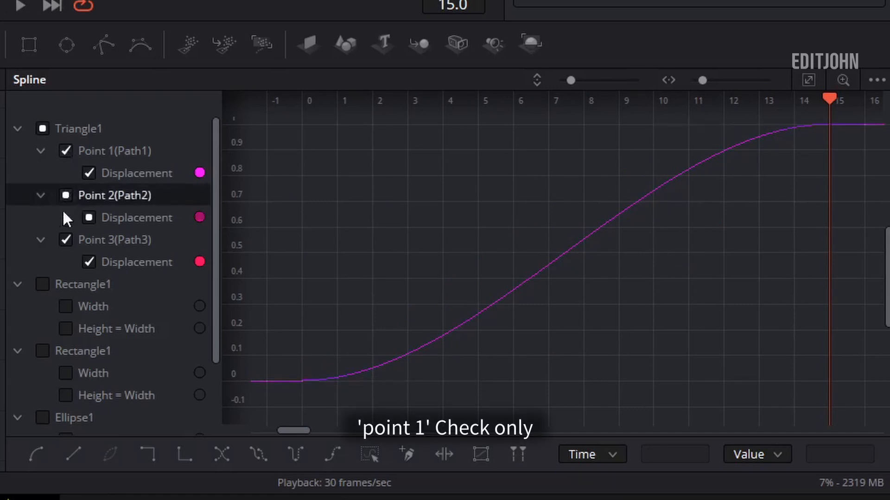
pyautogui.click(64, 240)
pyautogui.hotkey('ctrl', 'a')
pyautogui.moveTo(477, 383); pyautogui.dragTo(826, 391)
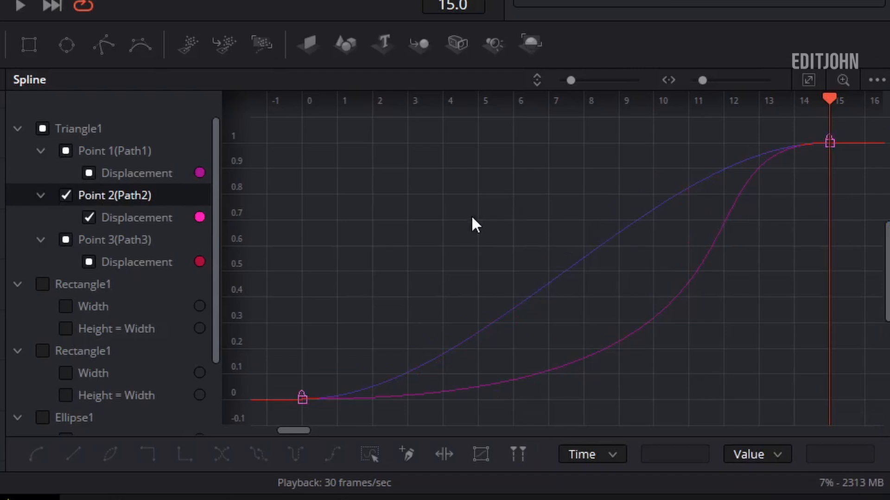
pyautogui.hotkey('ctrl', 'a')
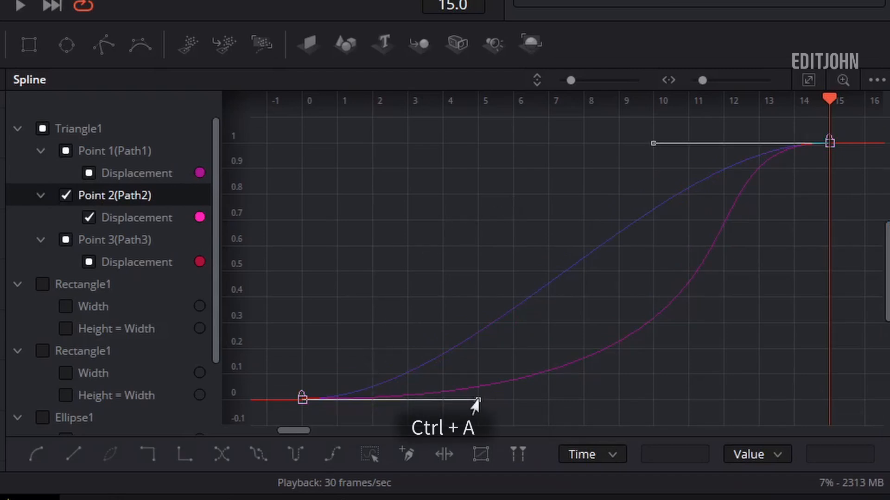
pyautogui.moveTo(476, 402); pyautogui.dragTo(826, 413)
# Activate only the Point 3 displacement curve and stretch its first keyframe's handle horizontally to about frame 15
pyautogui.click(65, 240)
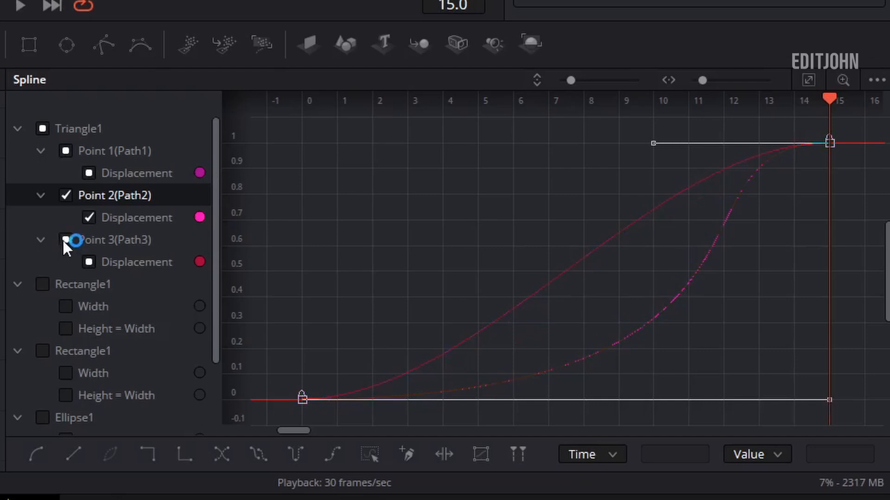
pyautogui.click(65, 195)
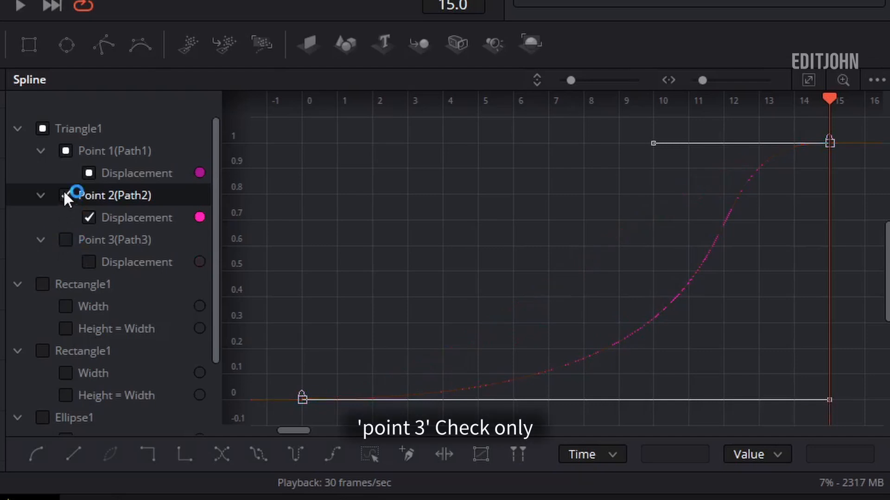
pyautogui.click(65, 240)
pyautogui.hotkey('ctrl', 'a')
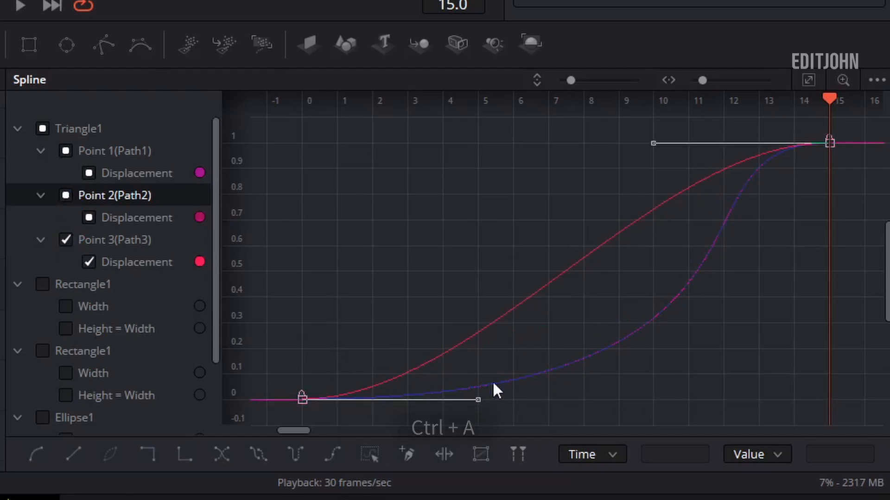
pyautogui.moveTo(476, 404); pyautogui.dragTo(828, 419)
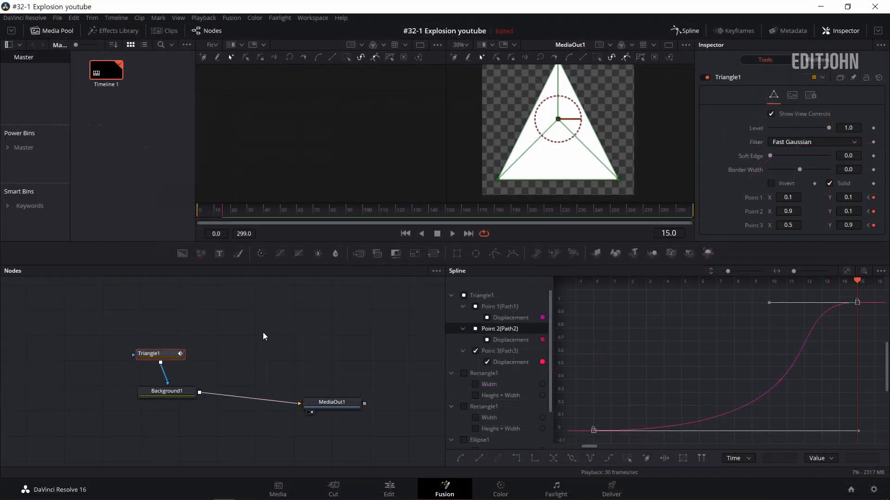
# Duplicate Triangle1, connecting the copy into the original, and set Triangle1's Paint Mode to Subtract
pyautogui.click(167, 354)
pyautogui.hotkey('ctrl', 'c')
pyautogui.click(159, 310)
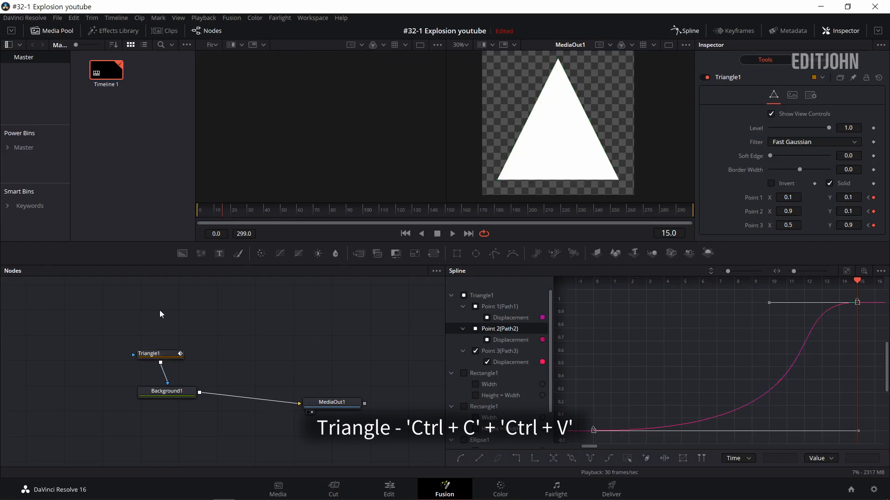
pyautogui.hotkey('ctrl', 'v')
pyautogui.moveTo(182, 310); pyautogui.dragTo(167, 353)
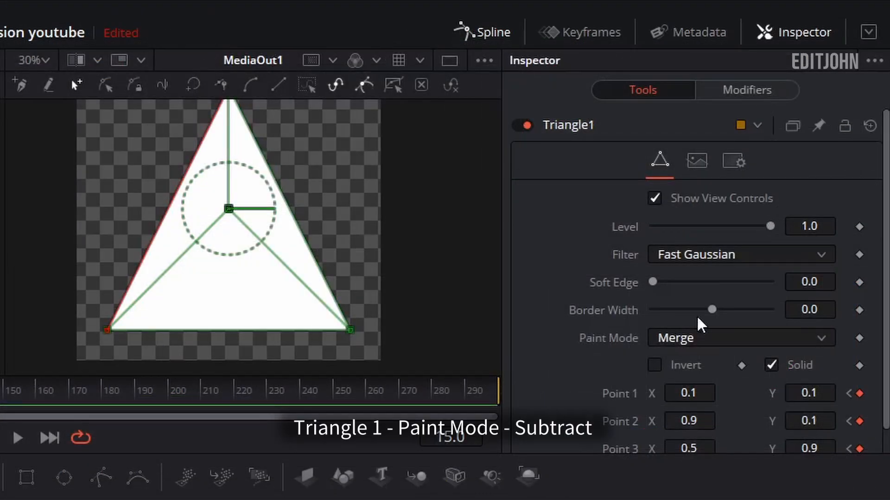
pyautogui.click(791, 185)
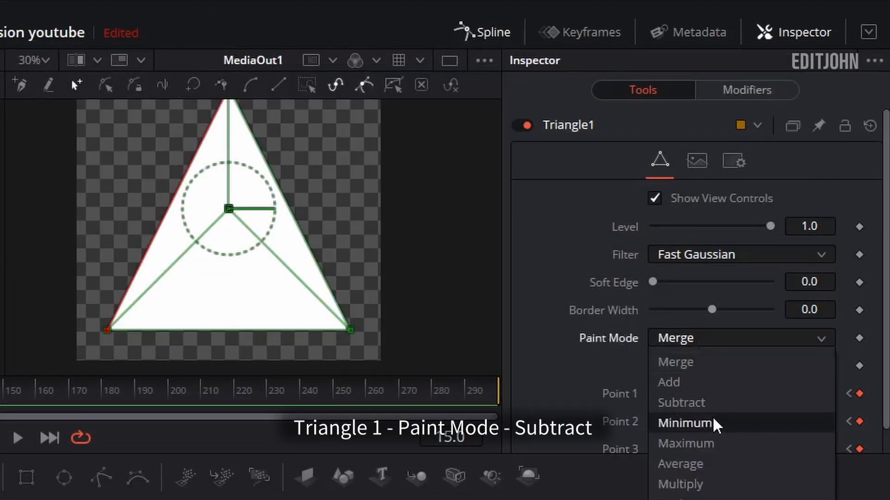
pyautogui.click(714, 402)
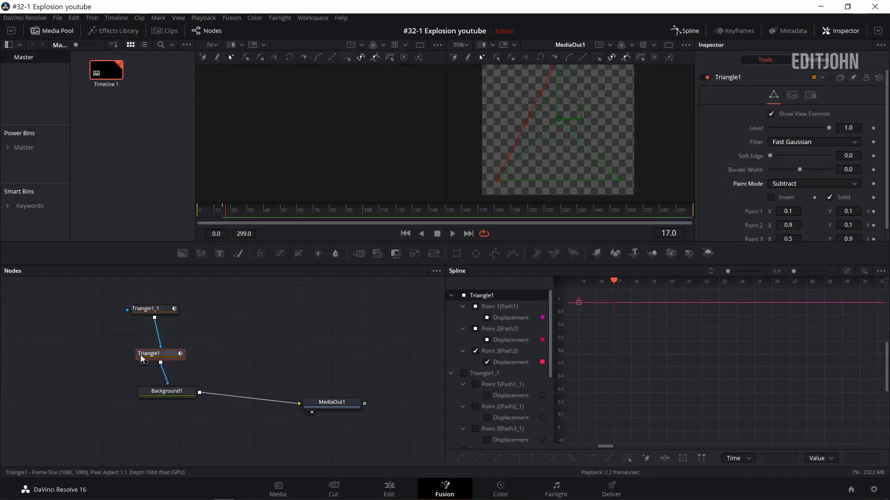
# With only Triangle1's curves shown, shift all their keyframes horizontally forward by about 2 frames and play back the animation
pyautogui.click(464, 295)
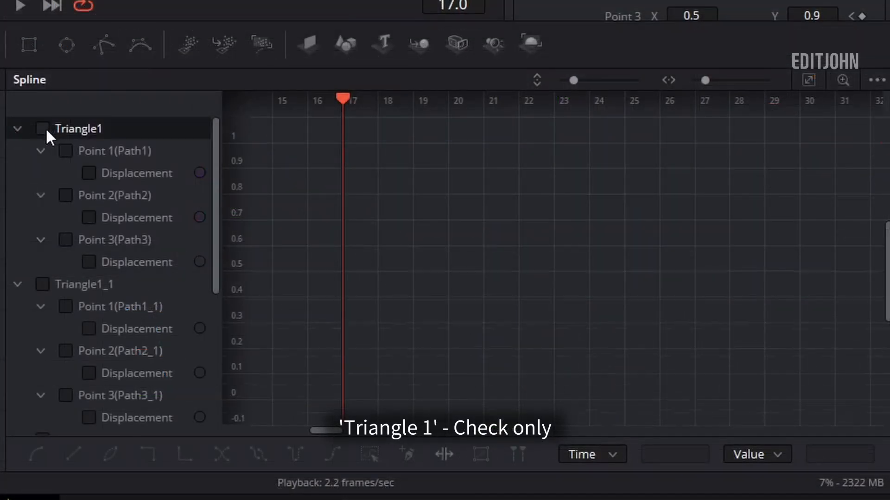
pyautogui.click(43, 129)
pyautogui.hotkey('ctrl', 'a')
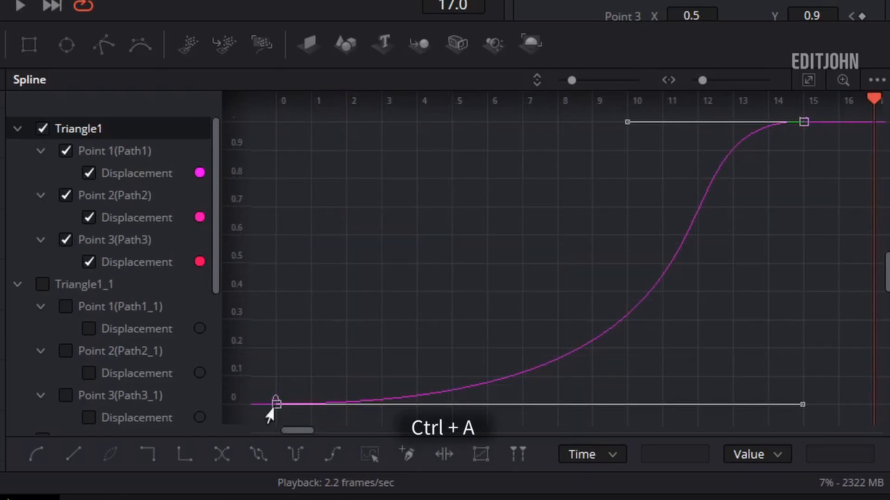
pyautogui.moveTo(274, 404); pyautogui.dragTo(346, 404)
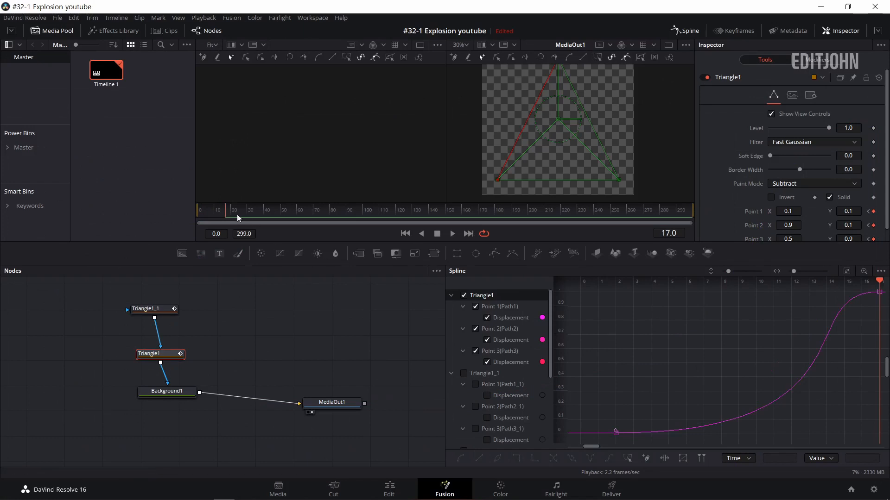
pyautogui.press('space')
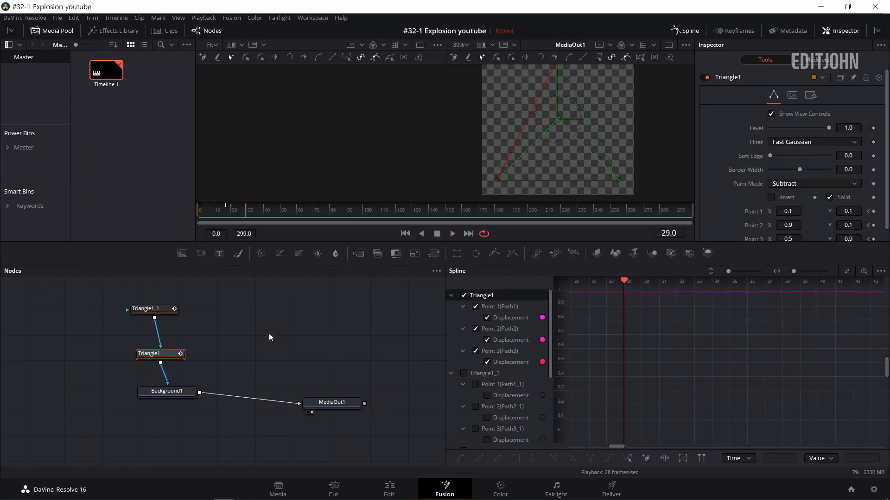